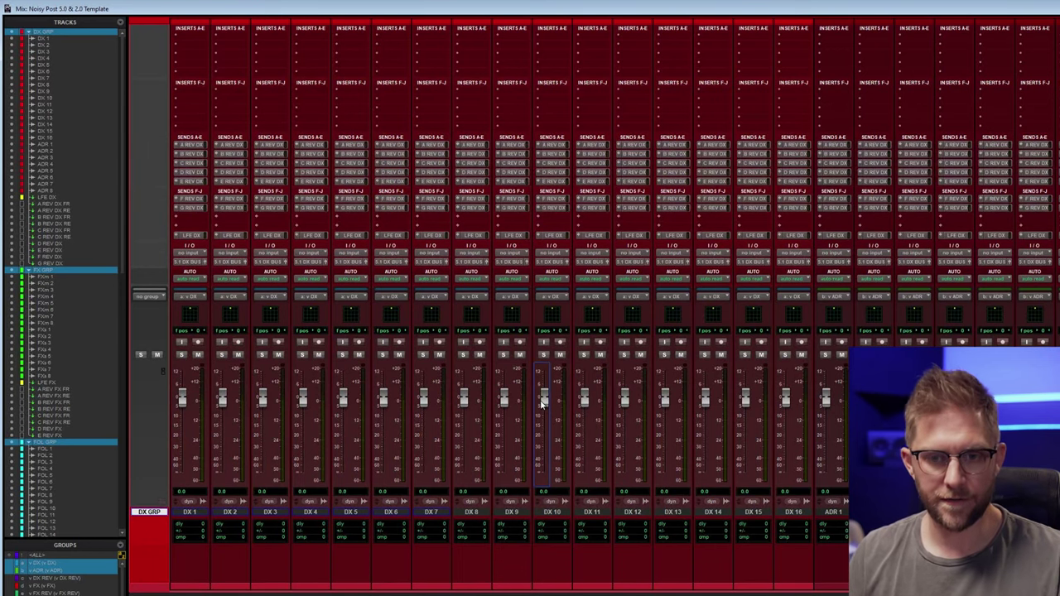
Step: Collapse all track folders to their group strips and expand them again, and inspect the surround panner on the DX 1 output
key("shift+f")
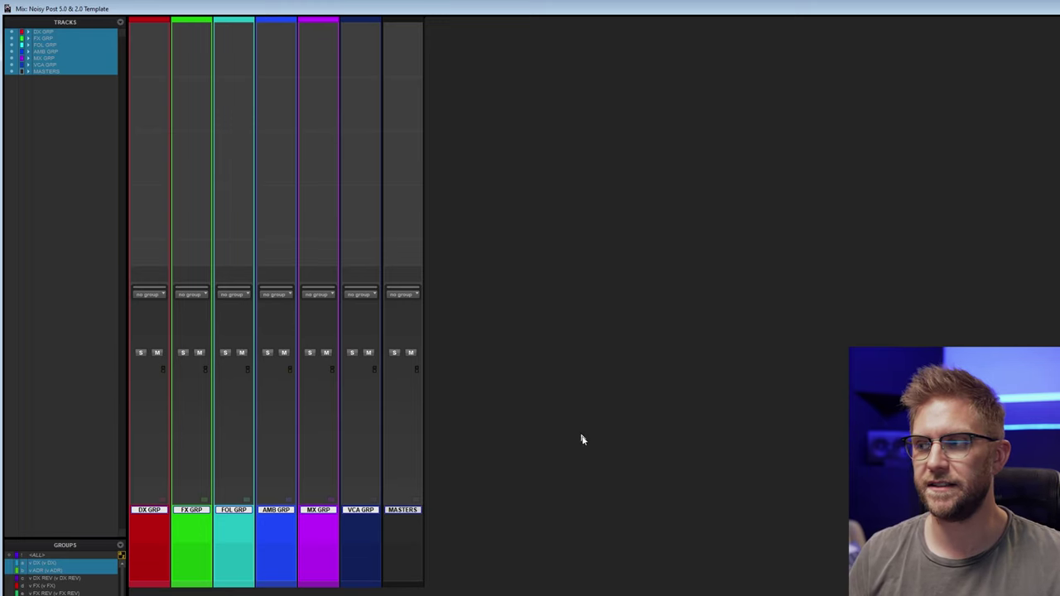
key("shift+f")
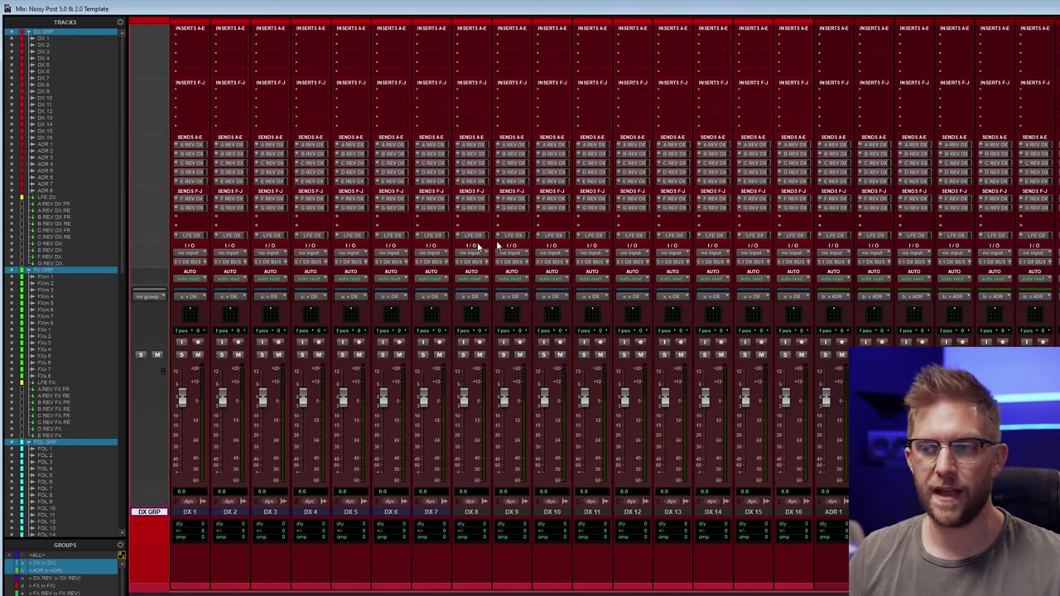
left_click(190, 262)
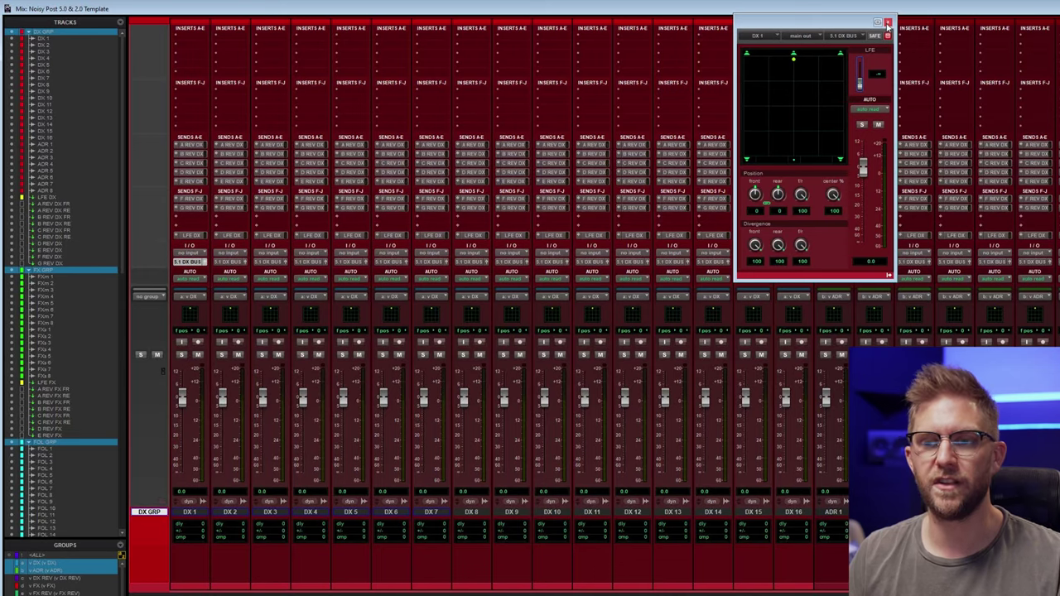
left_click(887, 24)
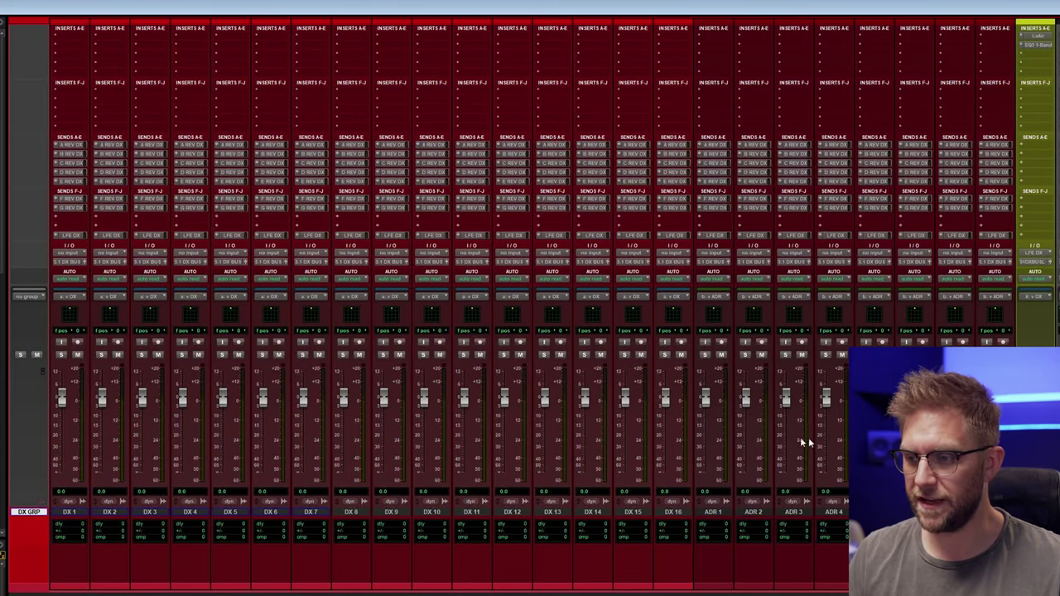
Step: Examine the dialogue group's DX and ADR tracks, the LFE DX track and the A to G reverb returns
scroll(823, 438, "right", 5)
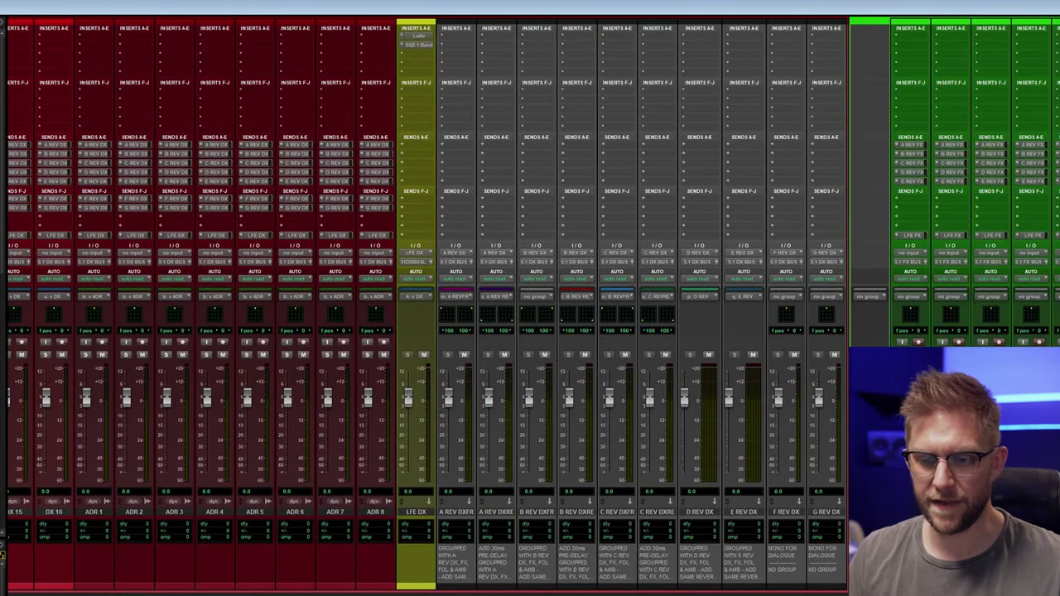
scroll(530, 304, "right", 1)
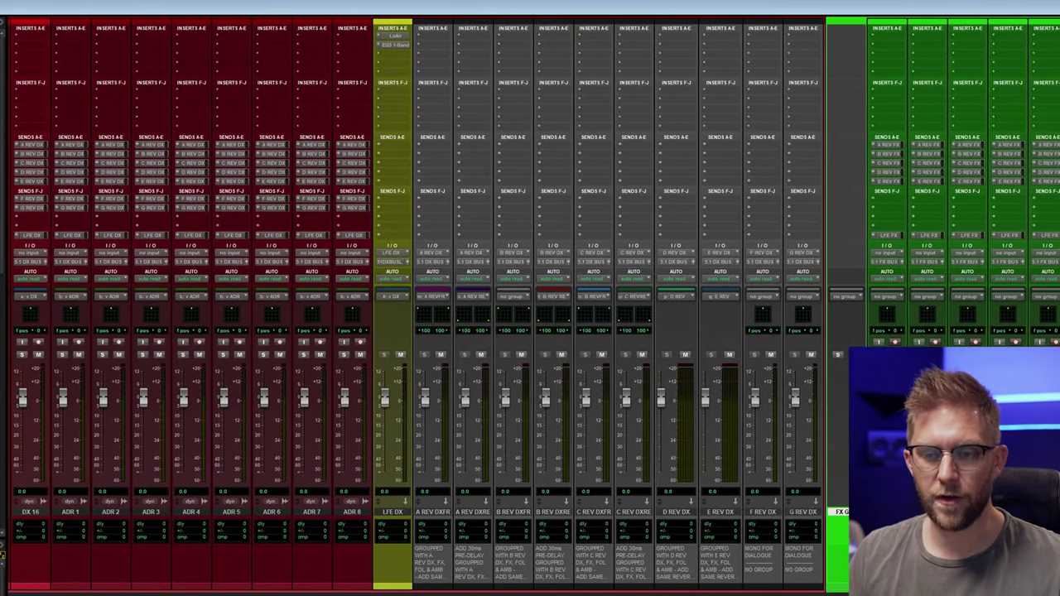
scroll(530, 305, "right", 4)
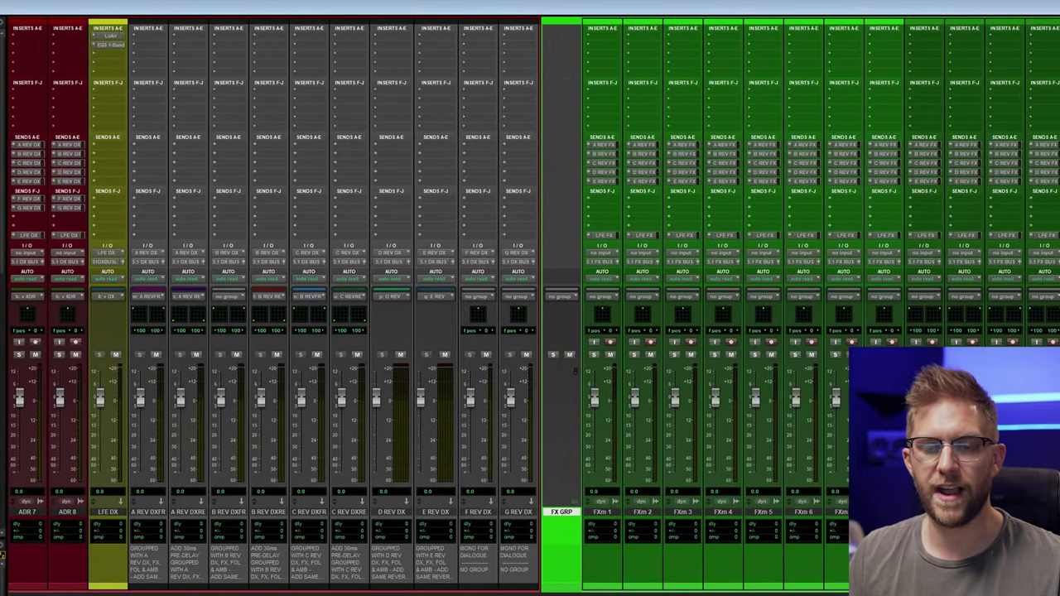
scroll(530, 304, "left", 3)
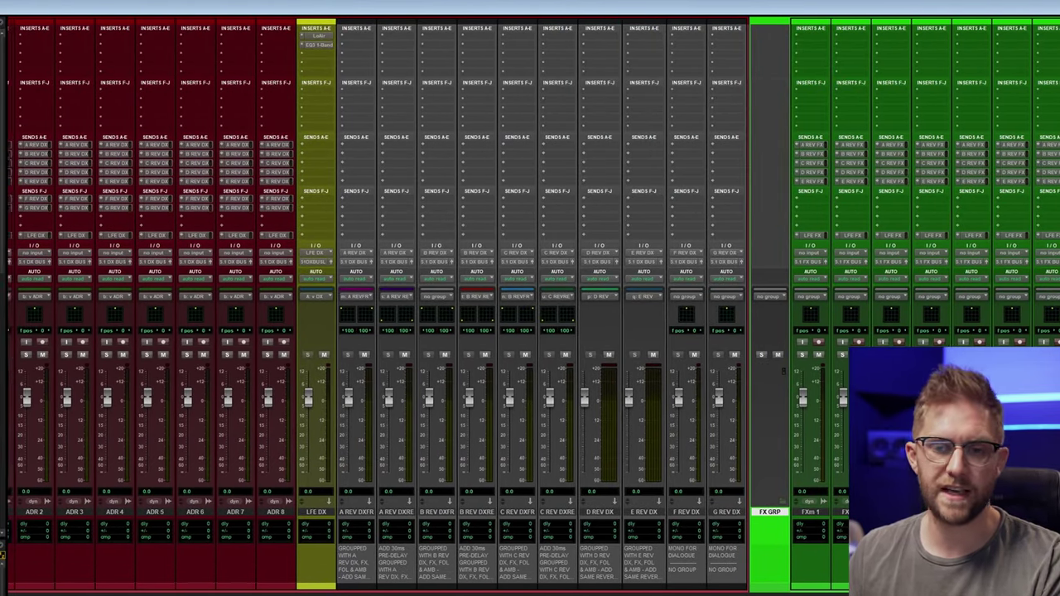
Step: Review the effects group's mono and stereo FX tracks, the LFE FX track and the FX reverb returns
scroll(530, 305, "right", 6)
scroll(530, 305, "right", 3)
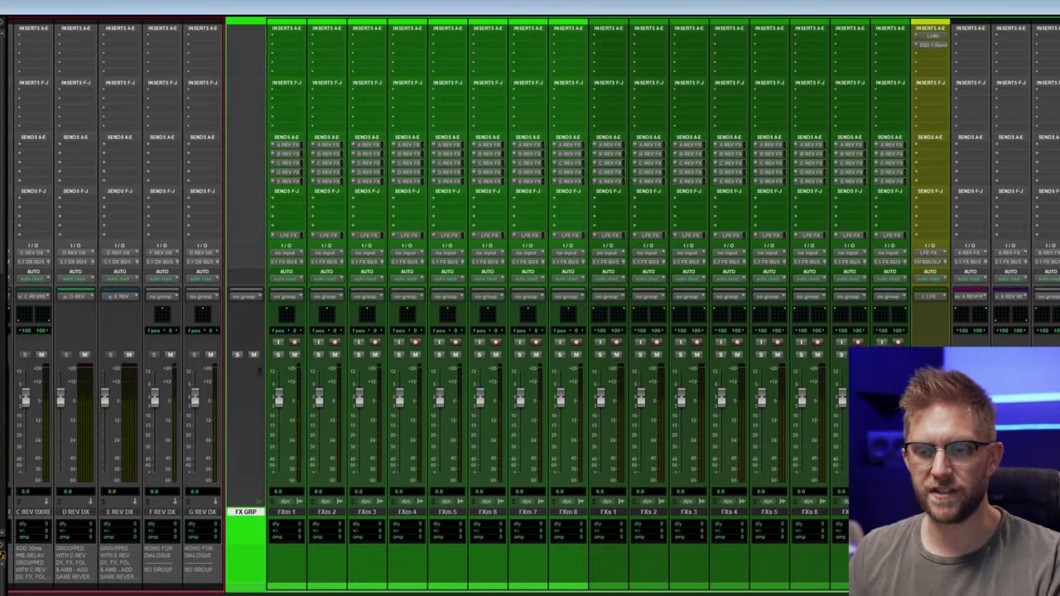
scroll(530, 305, "right", 4)
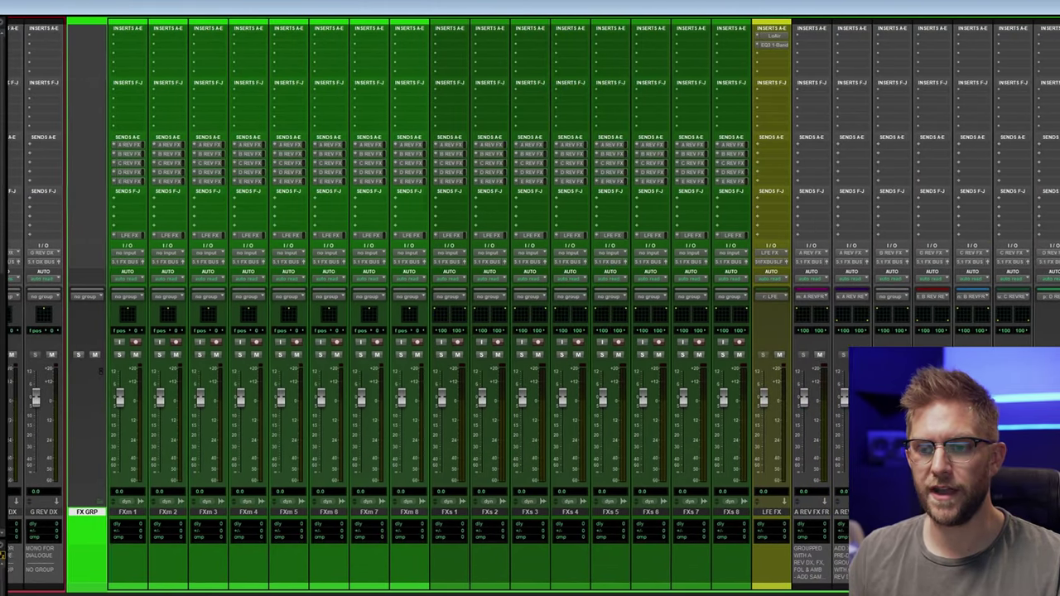
scroll(530, 305, "right", 4)
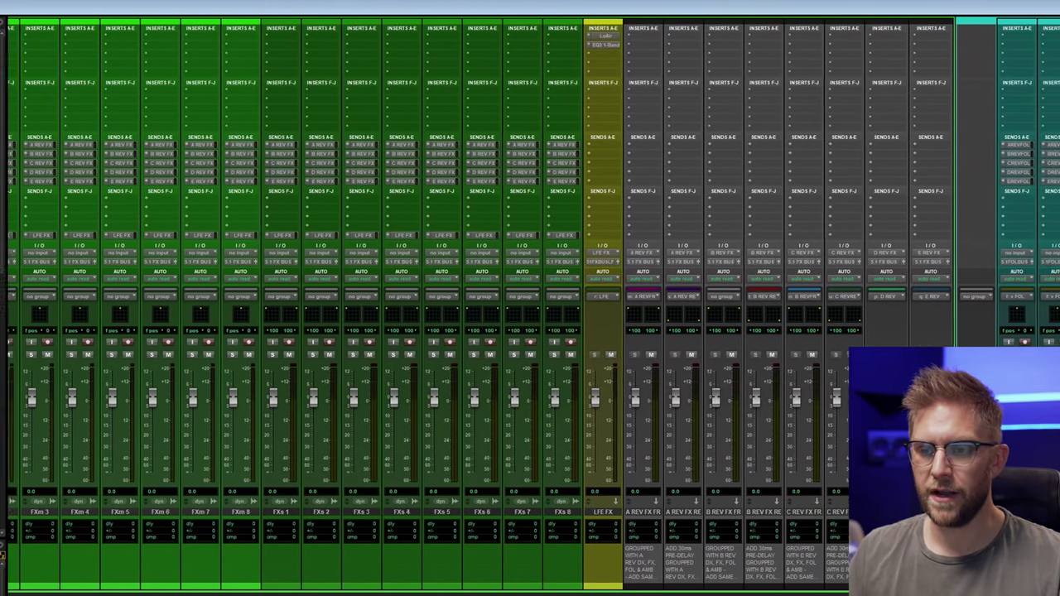
scroll(530, 305, "right", 1)
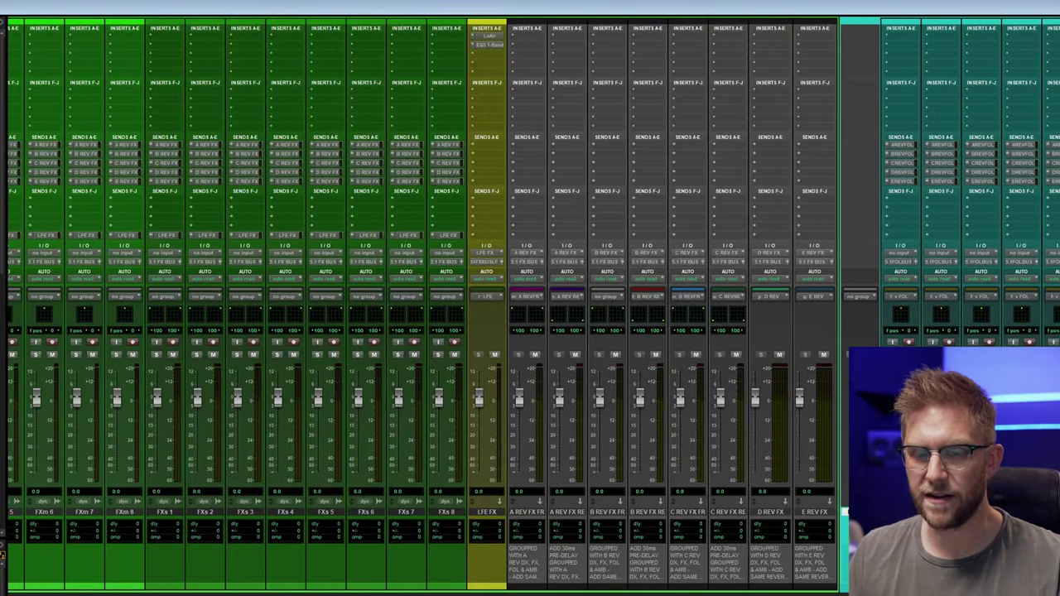
scroll(530, 305, "right", 2)
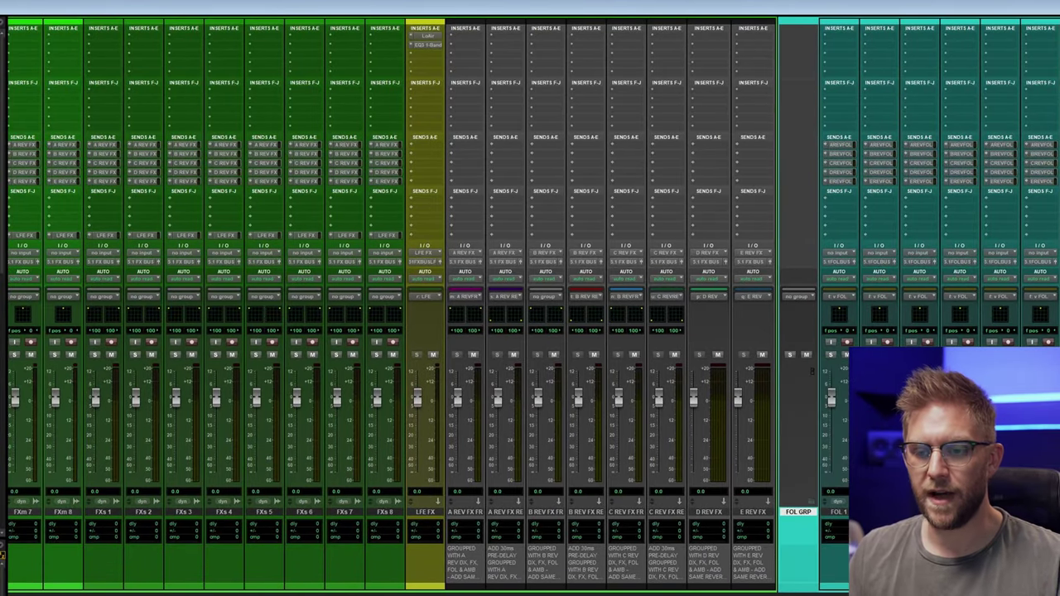
scroll(529, 304, "right", 1)
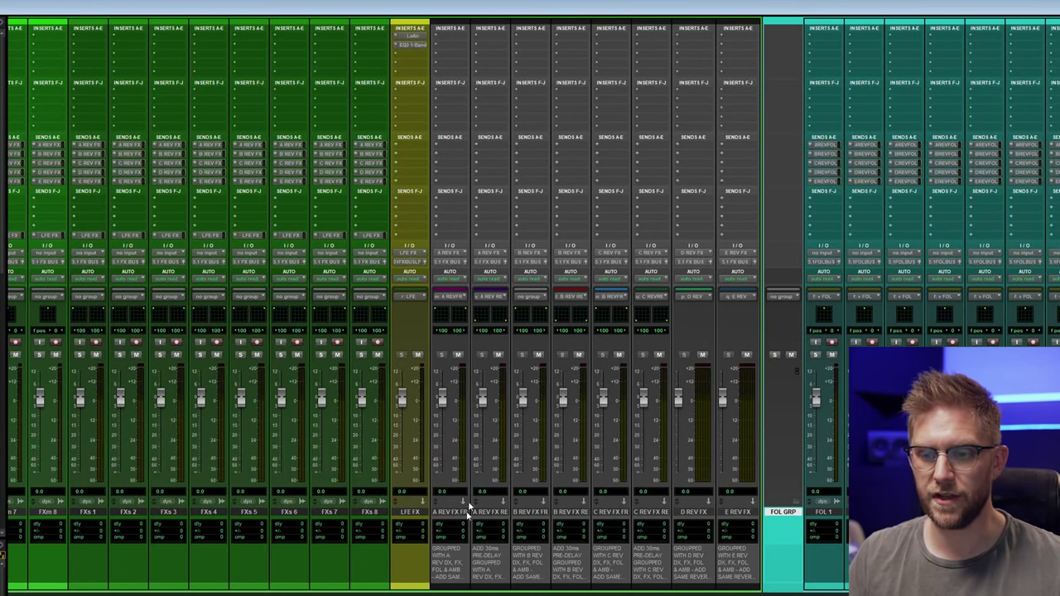
scroll(530, 305, "right", 2)
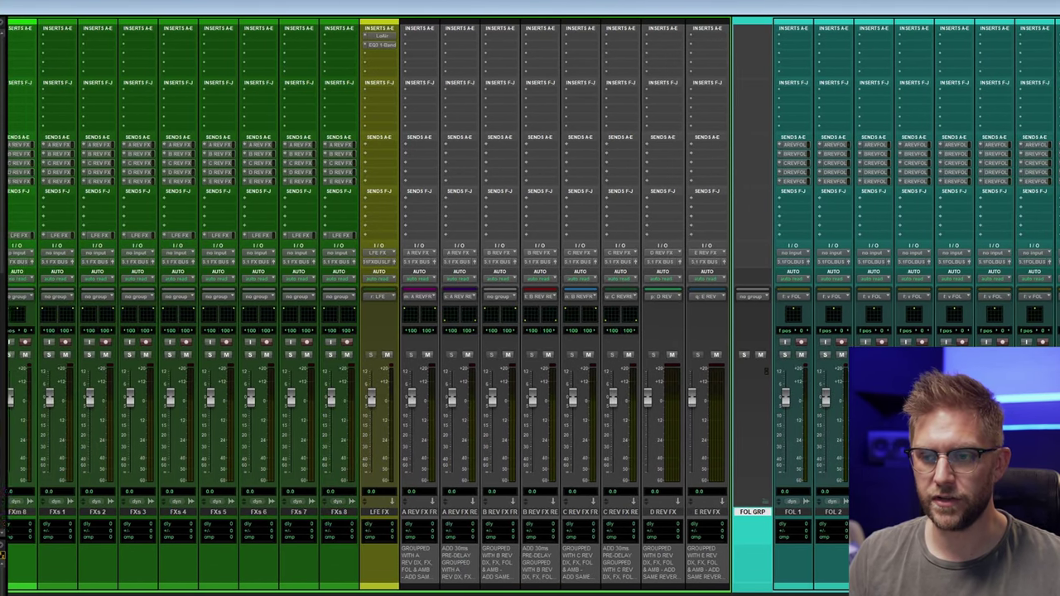
scroll(530, 305, "right", 1)
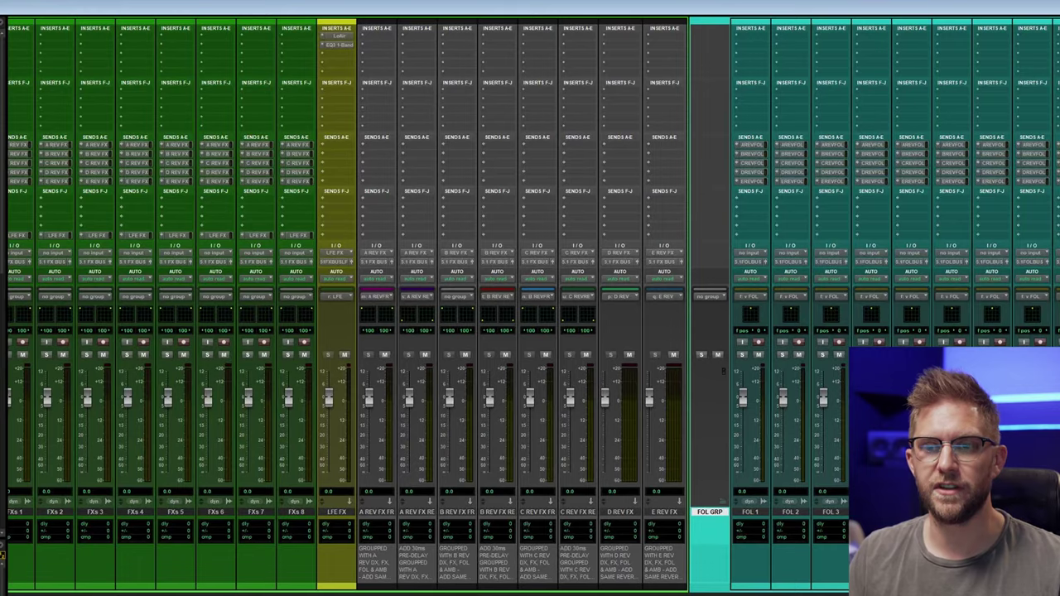
Step: Look through the foley group from FOL 1 to FOL 16 and its A to E reverb returns
scroll(530, 305, "right", 4)
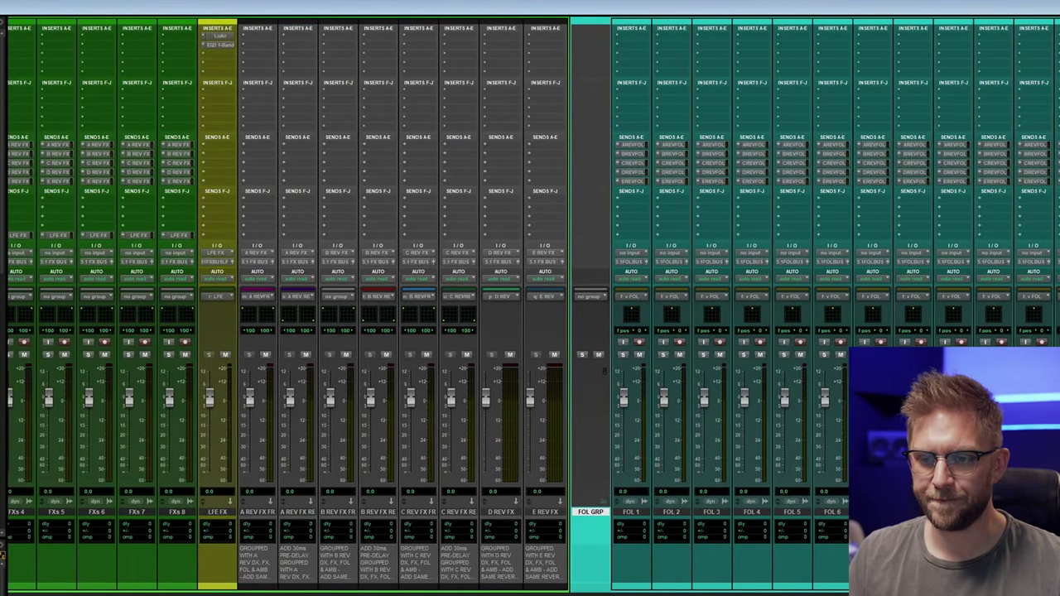
scroll(530, 305, "right", 3)
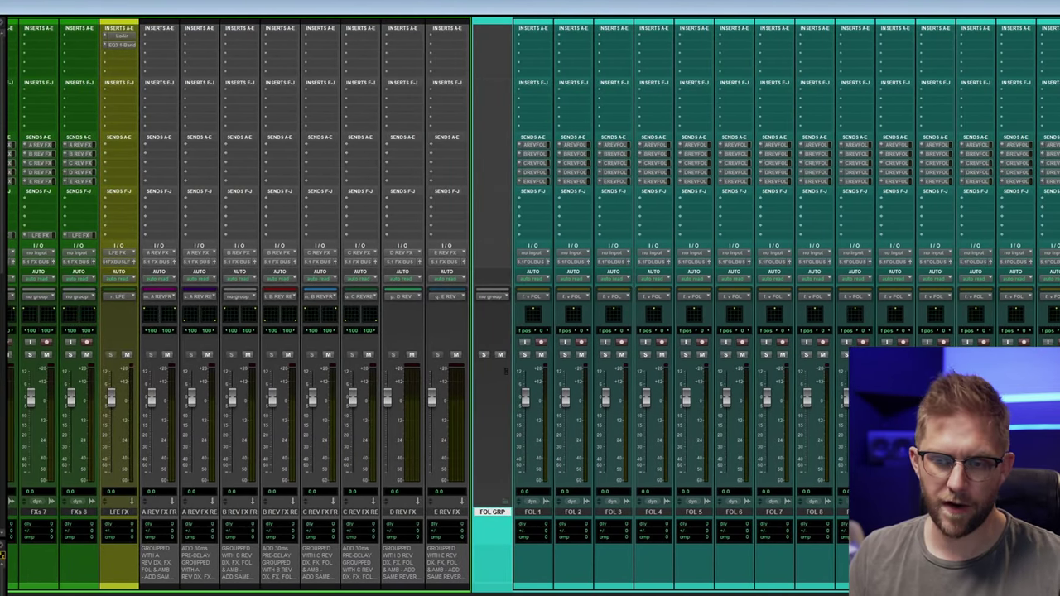
scroll(530, 305, "right", 6)
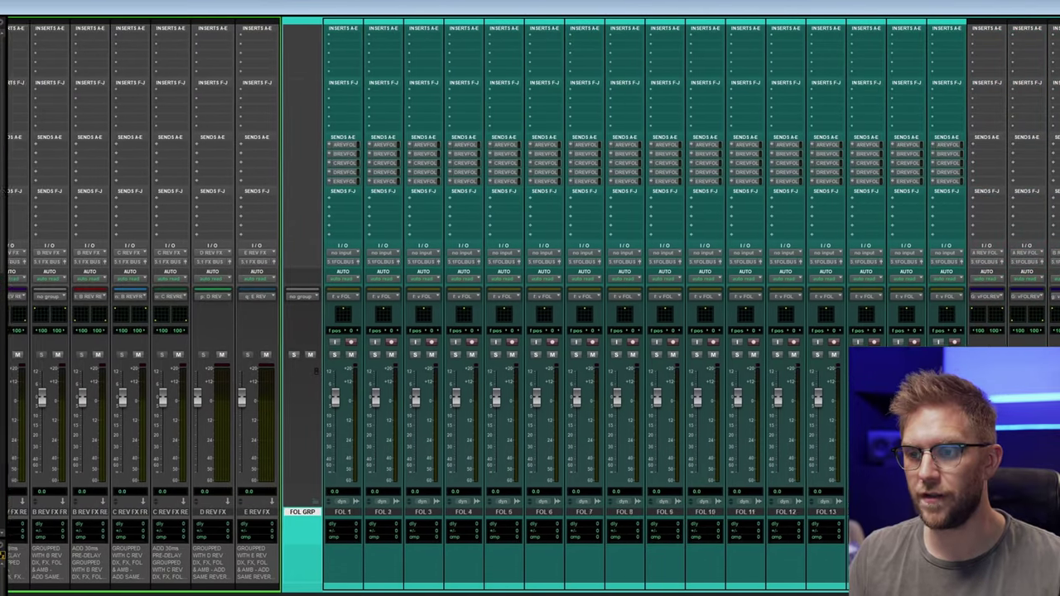
scroll(530, 305, "right", 8)
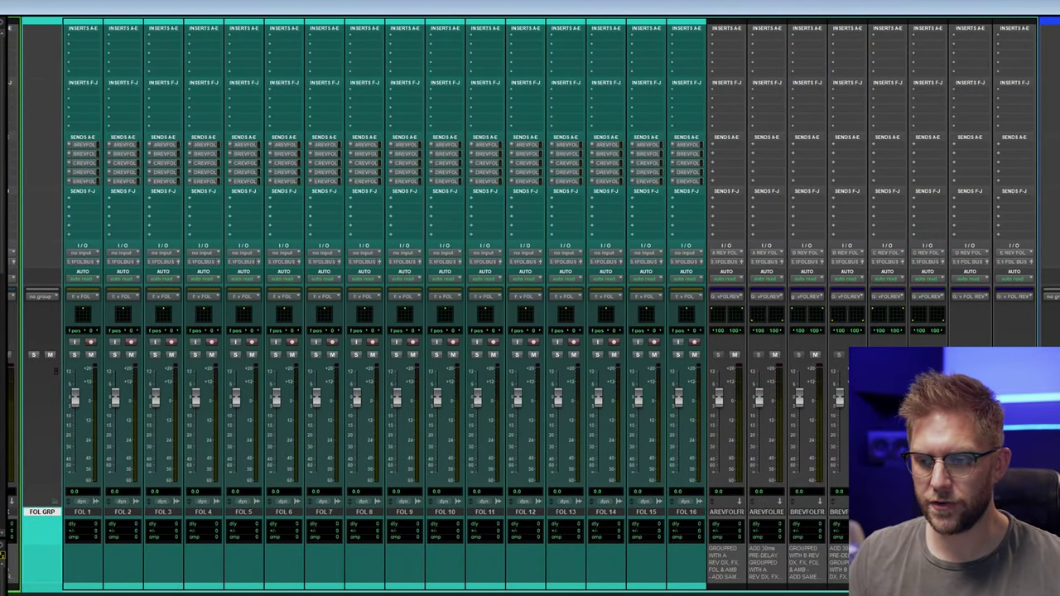
scroll(529, 305, "right", 19)
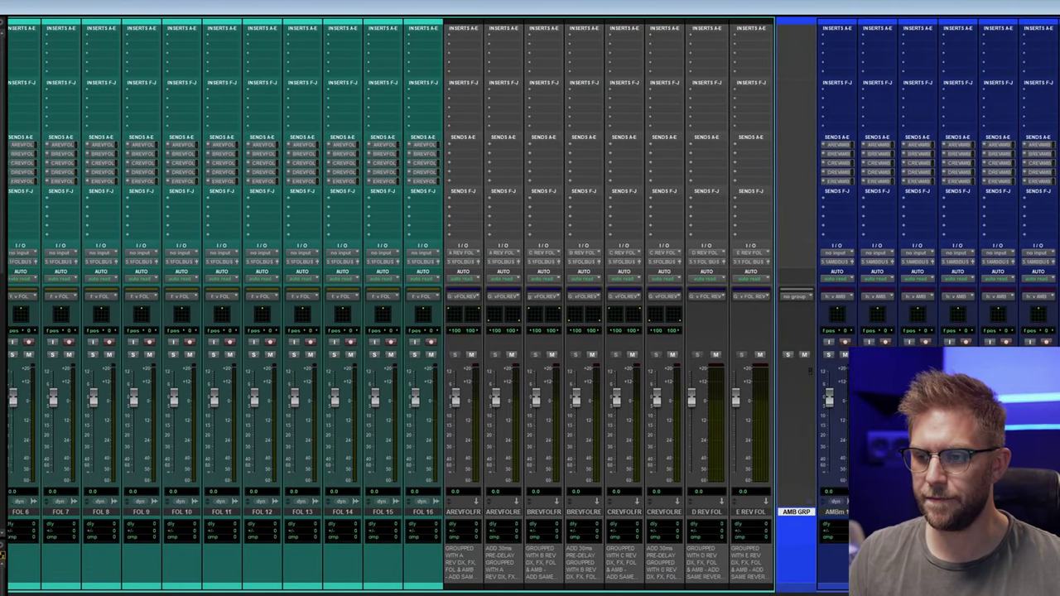
Step: Review the ambience group's mono, stereo and 5.1 tracks together with the ambience reverb returns
scroll(530, 305, "right", 10)
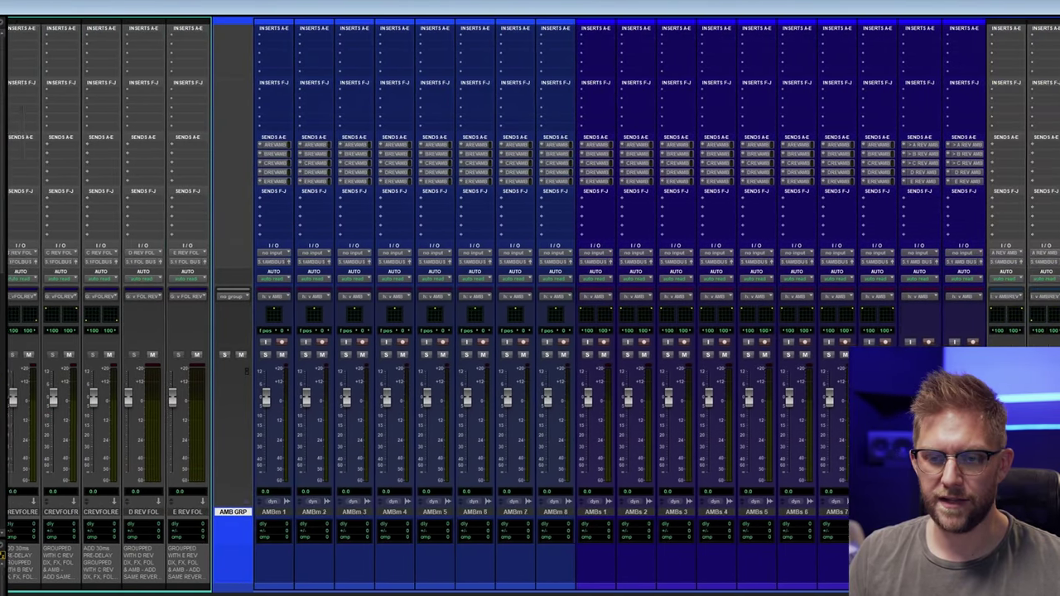
scroll(530, 305, "right", 1)
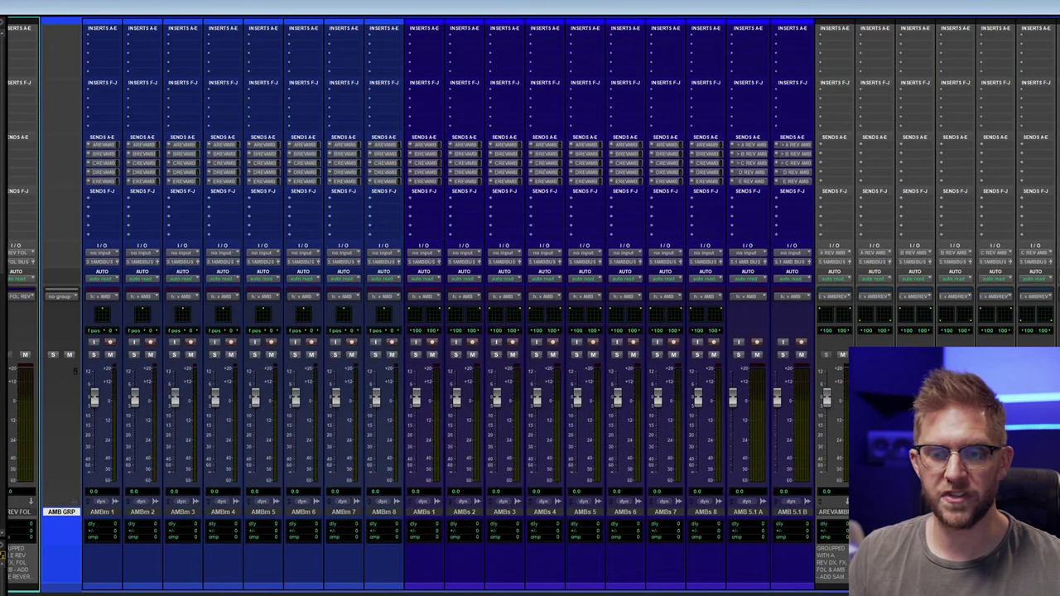
scroll(530, 305, "right", 4)
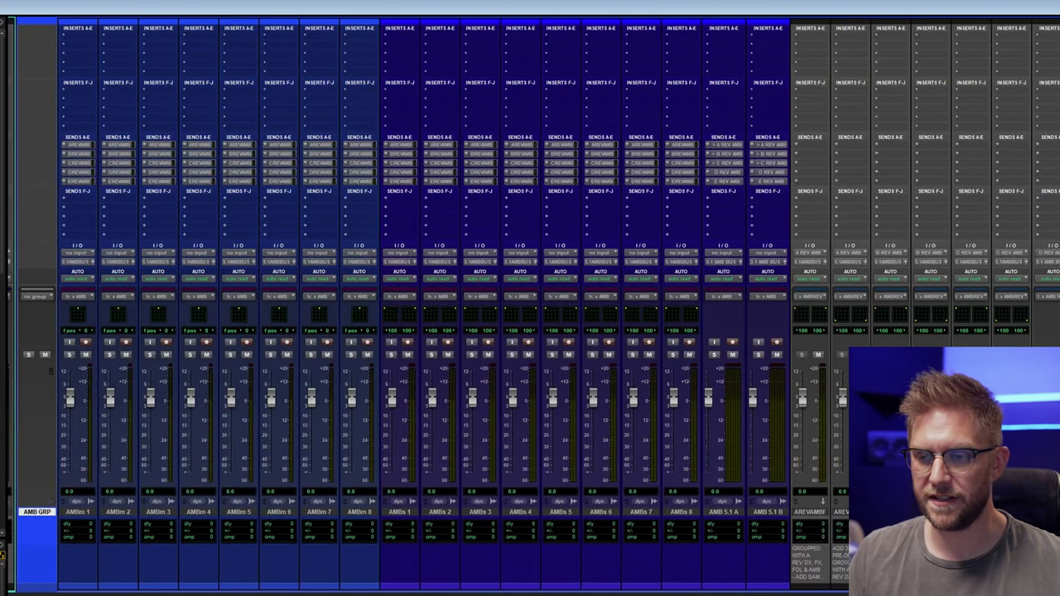
scroll(529, 305, "right", 4)
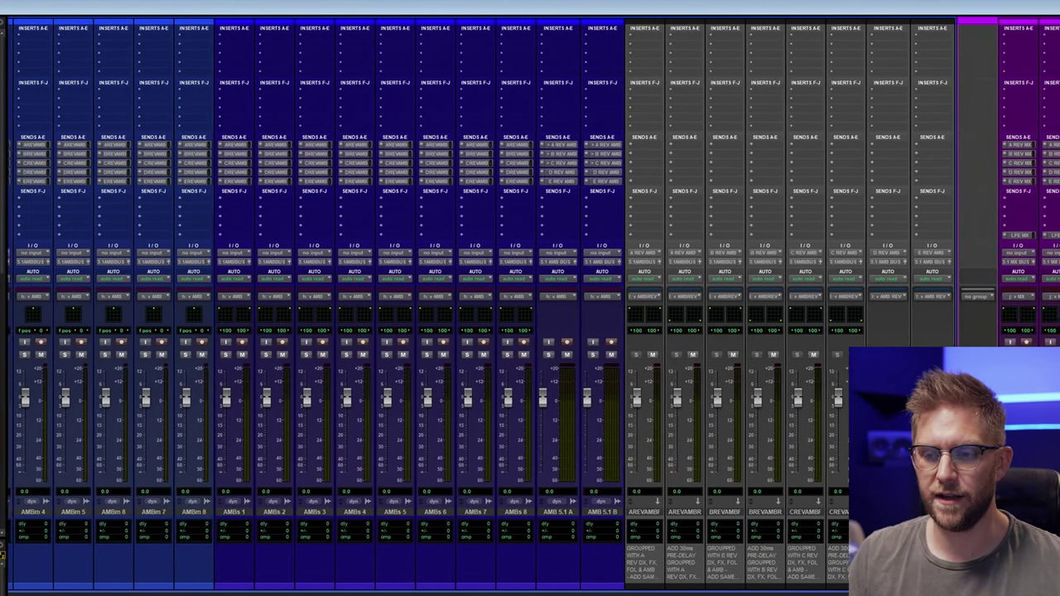
scroll(530, 304, "right", 1)
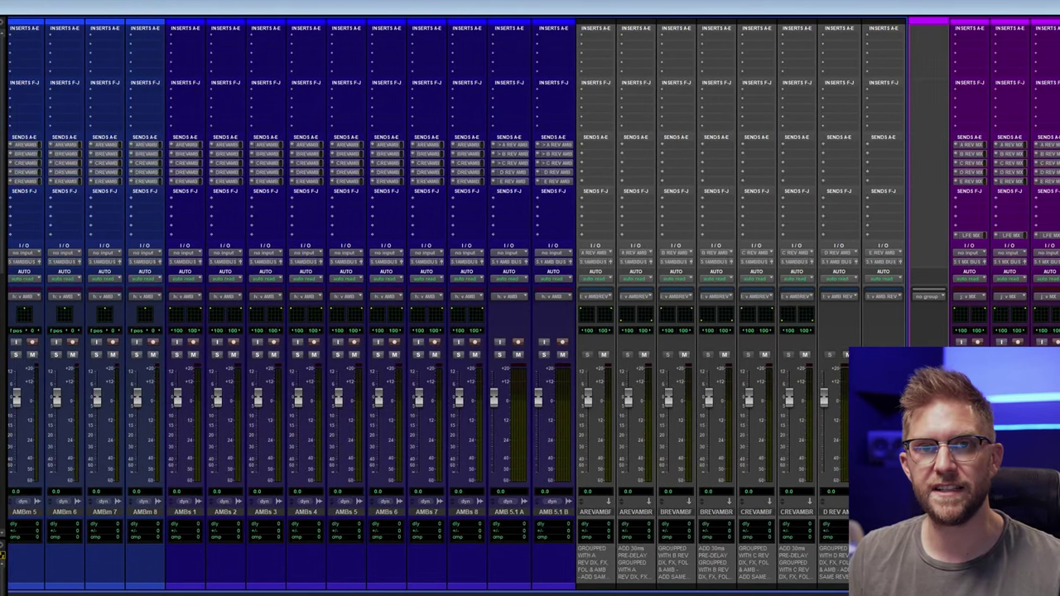
scroll(530, 304, "right", 4)
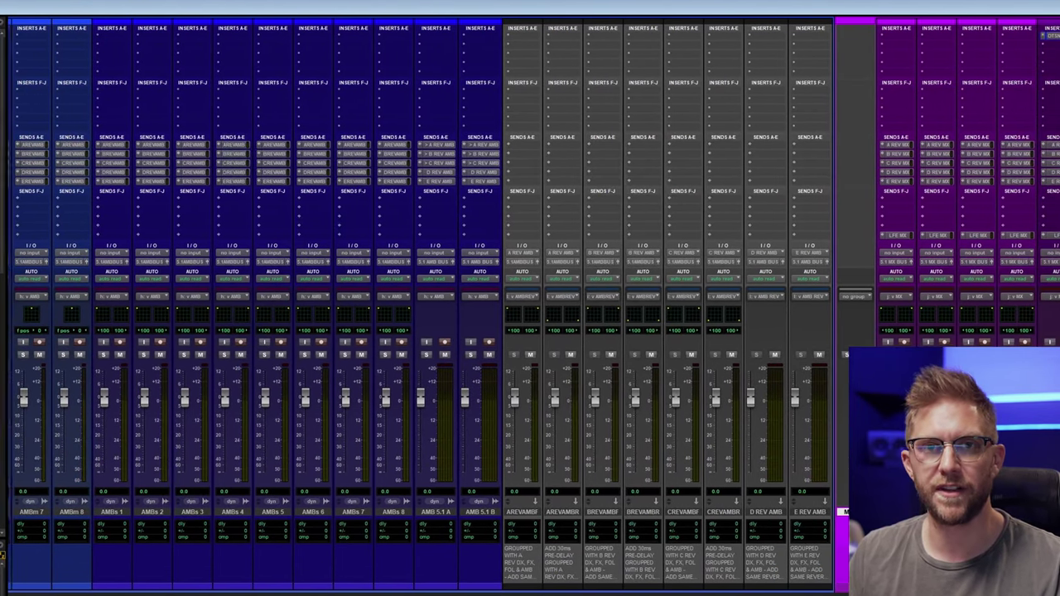
Step: Examine the music group's tracks and inspect the DTS Neural UpMix plug-in on the MX 5 UPMIX track
scroll(530, 304, "right", 8)
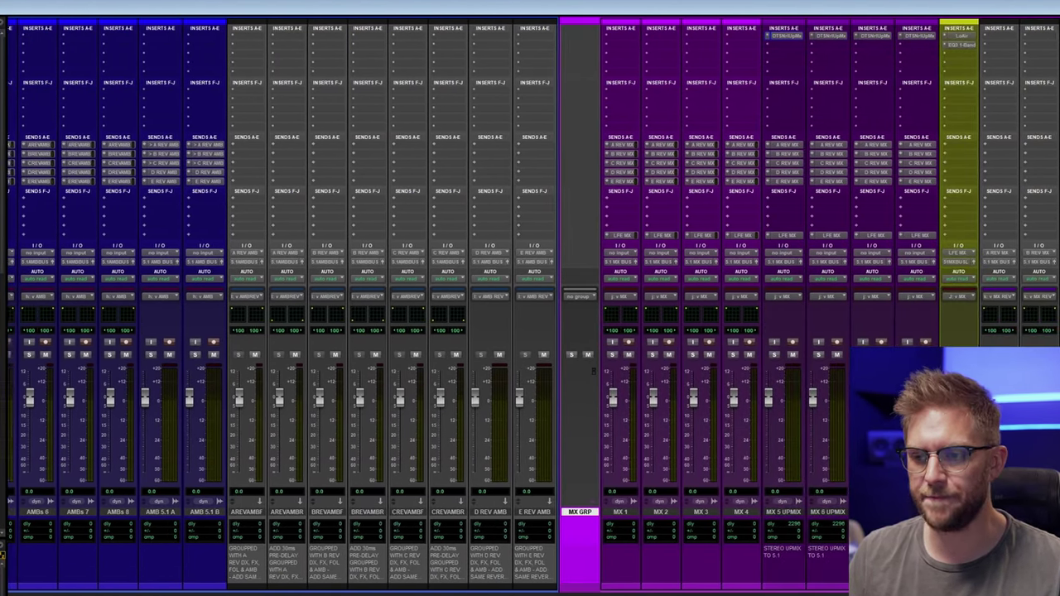
scroll(479, 404, "right", 10)
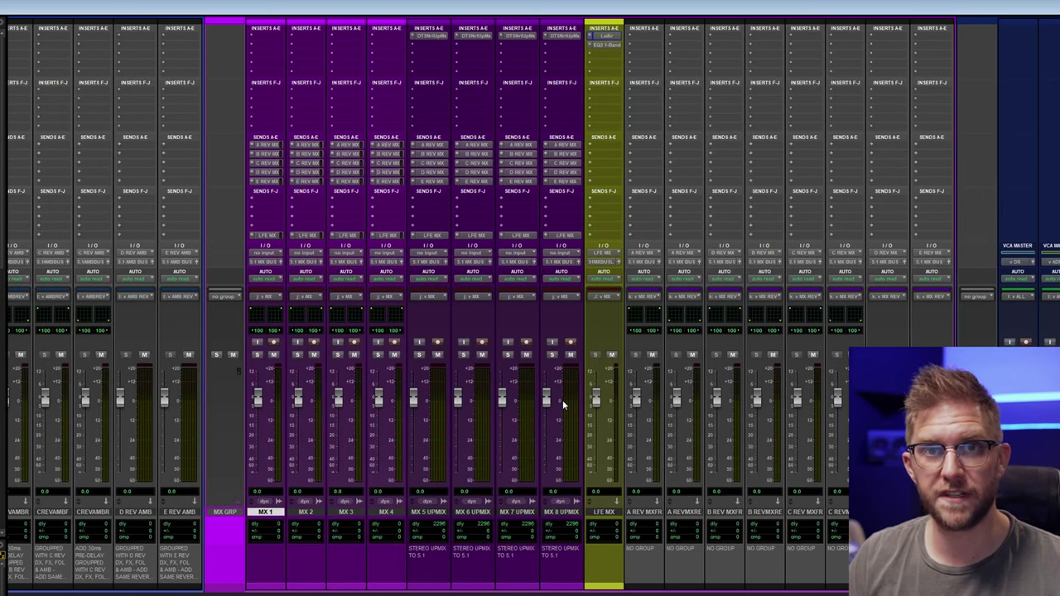
left_click(444, 39)
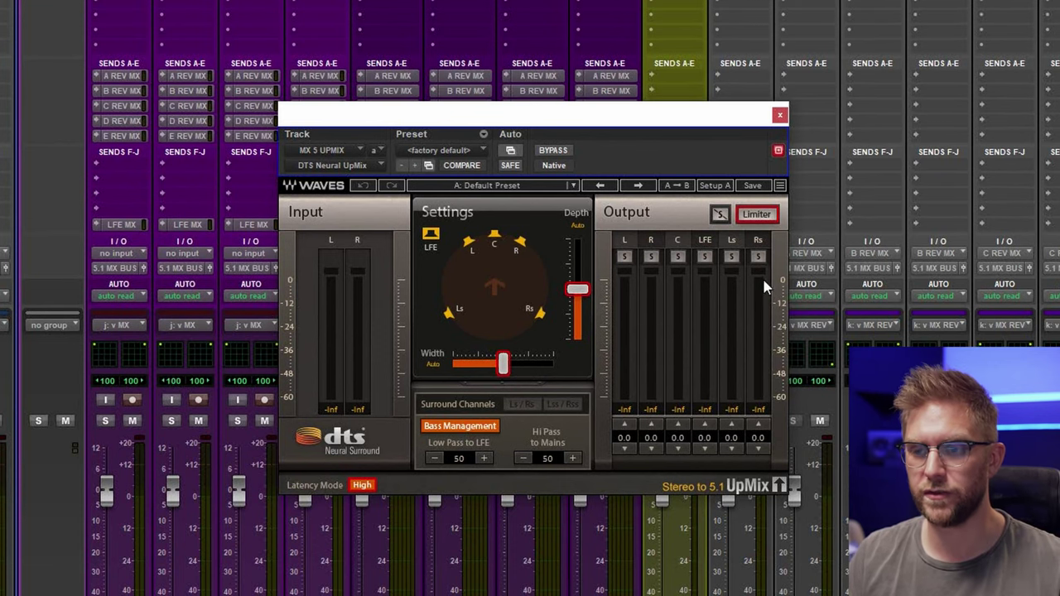
left_click(780, 115)
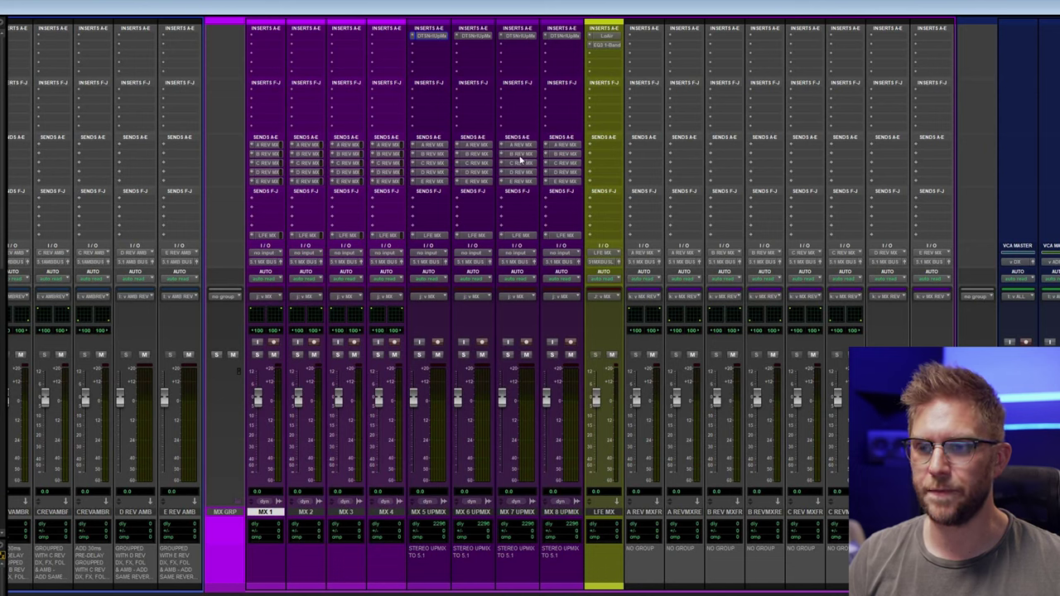
Step: Inspect the Range and Direct settings of the LoAir plug-in on the LFE MX track
left_click(604, 35)
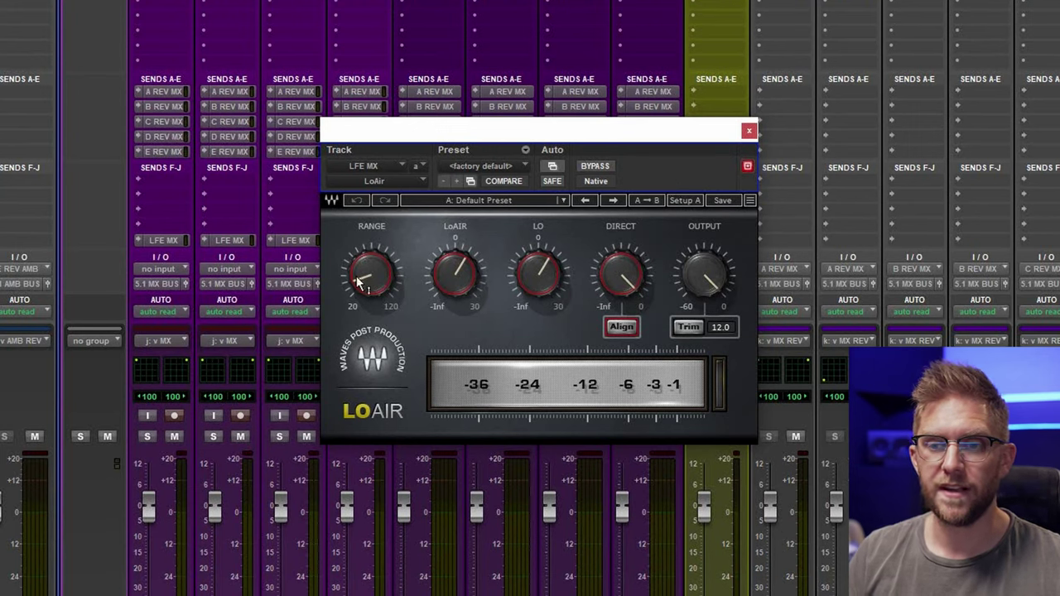
mouse_move(371, 280)
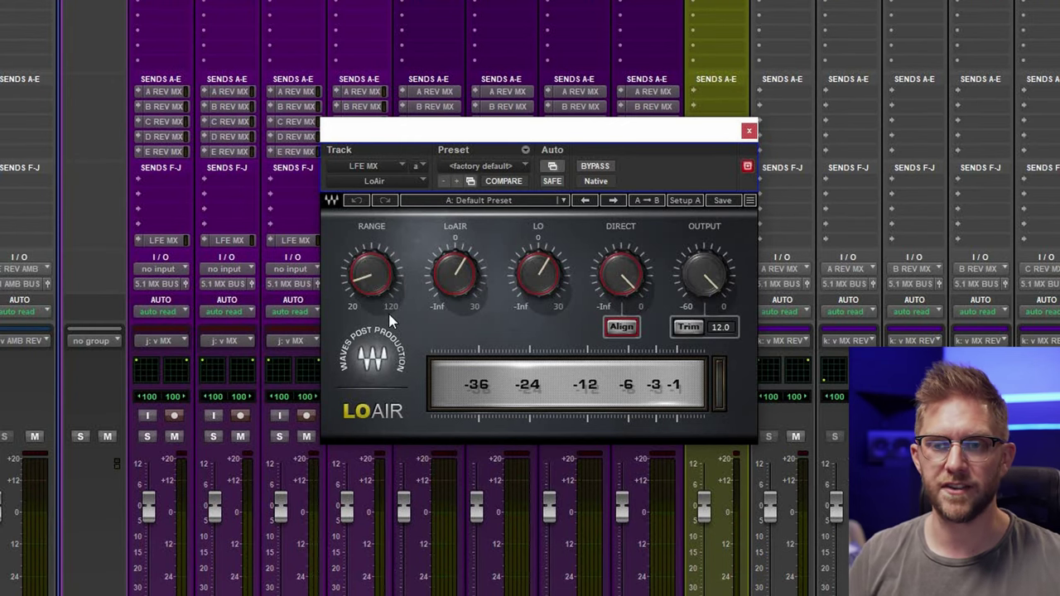
mouse_move(359, 282)
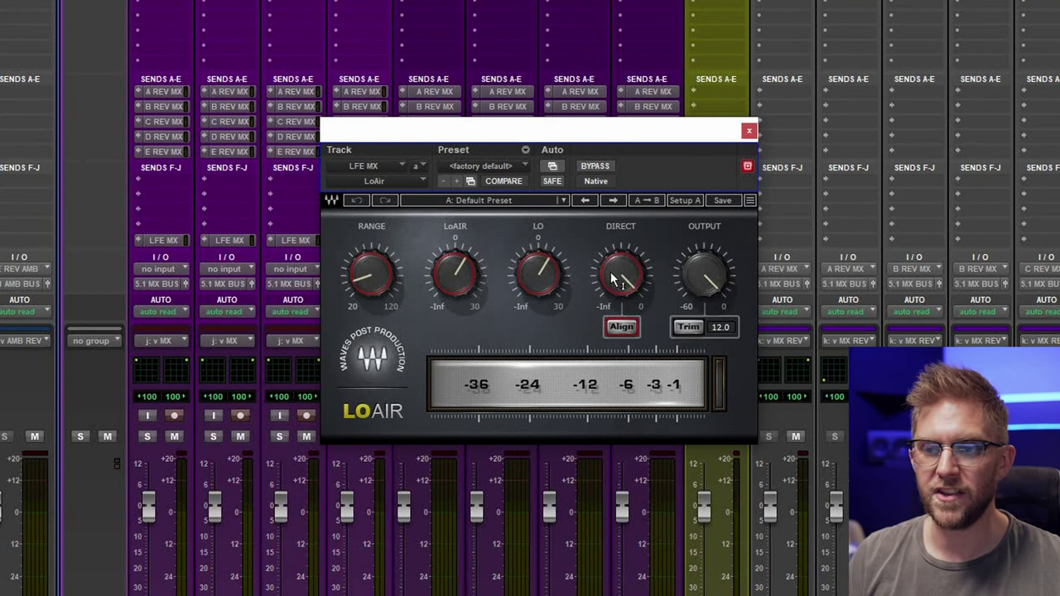
mouse_move(617, 280)
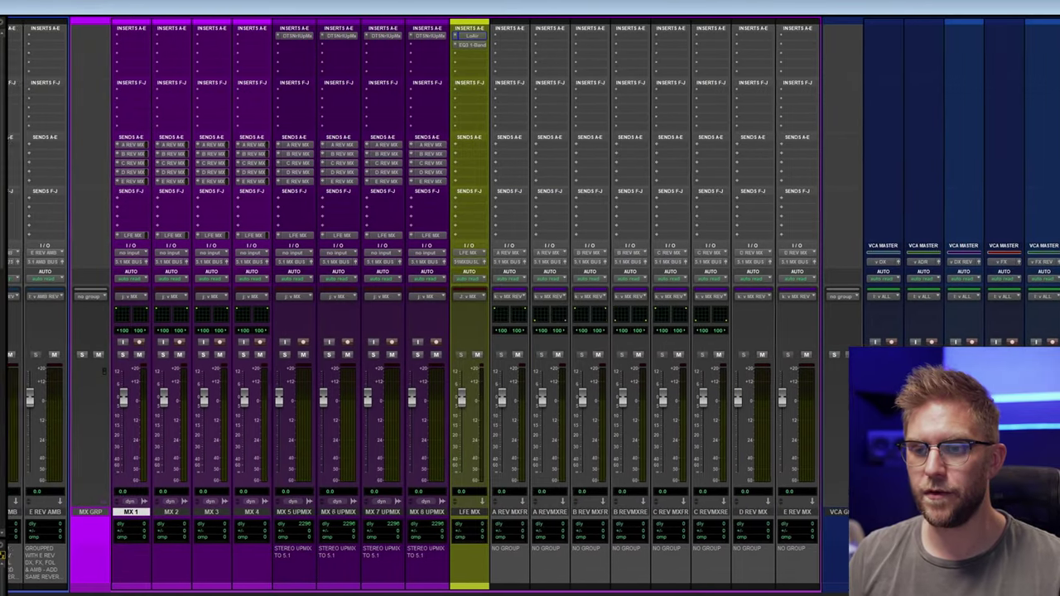
Step: In the VCA group, lower the ALL master fader to -14.2 dB and reset it to 0.0 dB
scroll(655, 571, "right", 2)
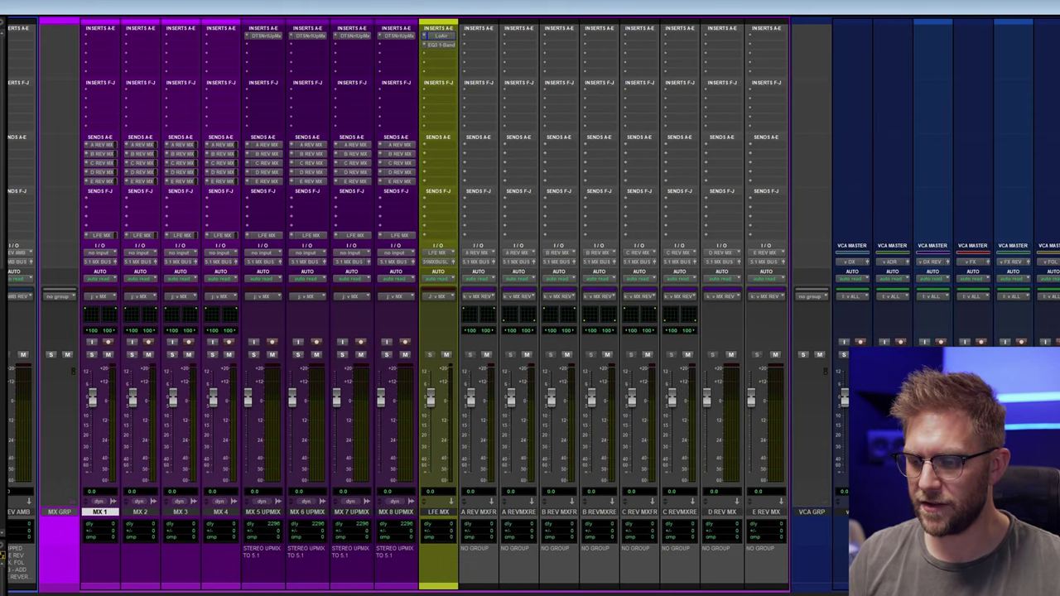
scroll(533, 304, "right", 15)
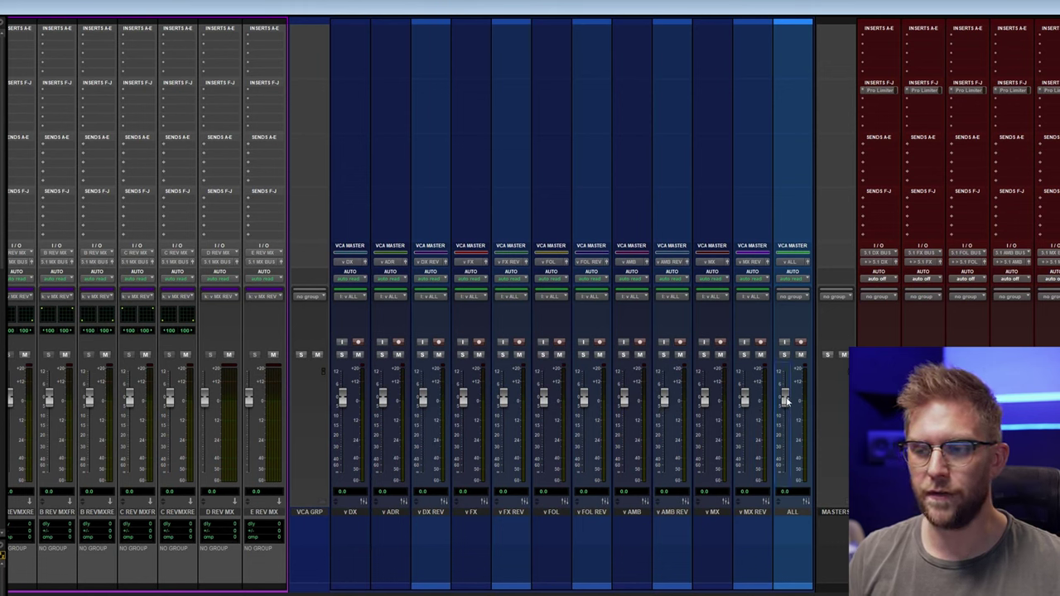
left_click_drag(786, 401, 786, 427)
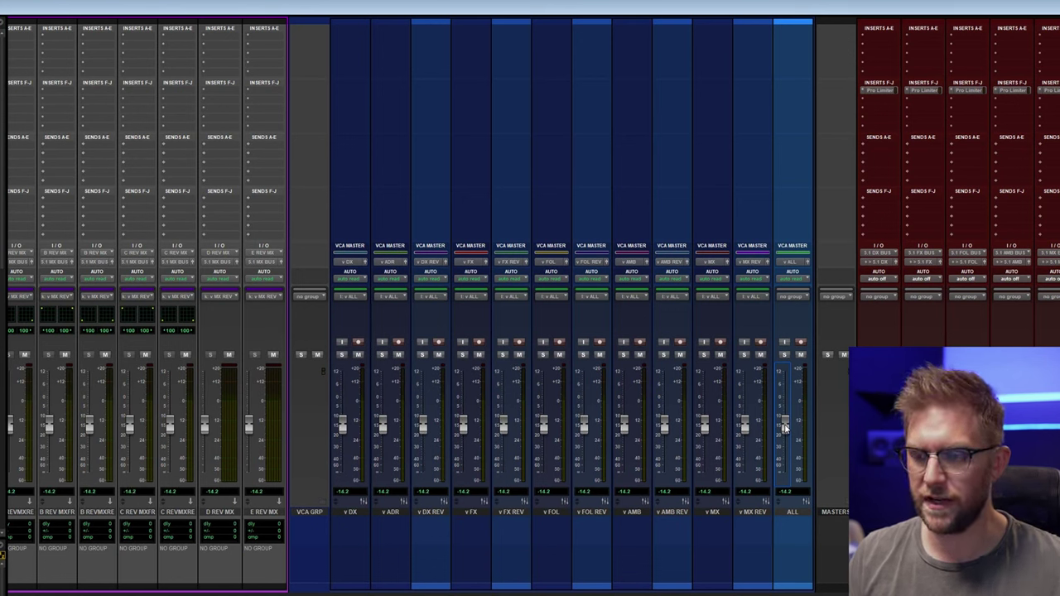
left_click(786, 427, "alt")
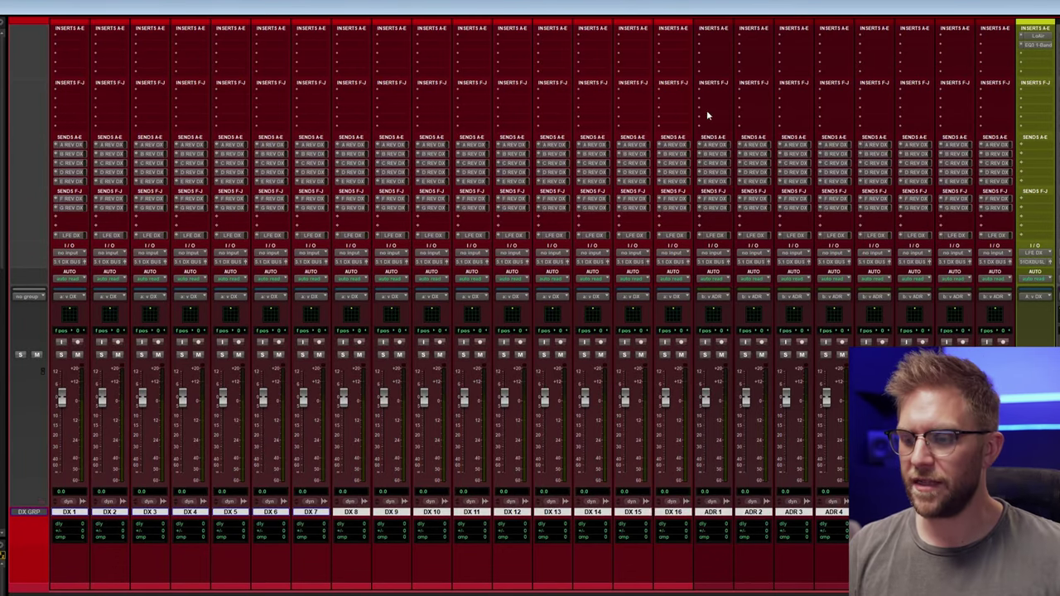
Step: Review the comments and group assignments on the dialogue and effects reverb returns, selecting the A REV DX front and rear returns
scroll(530, 305, "right", 10)
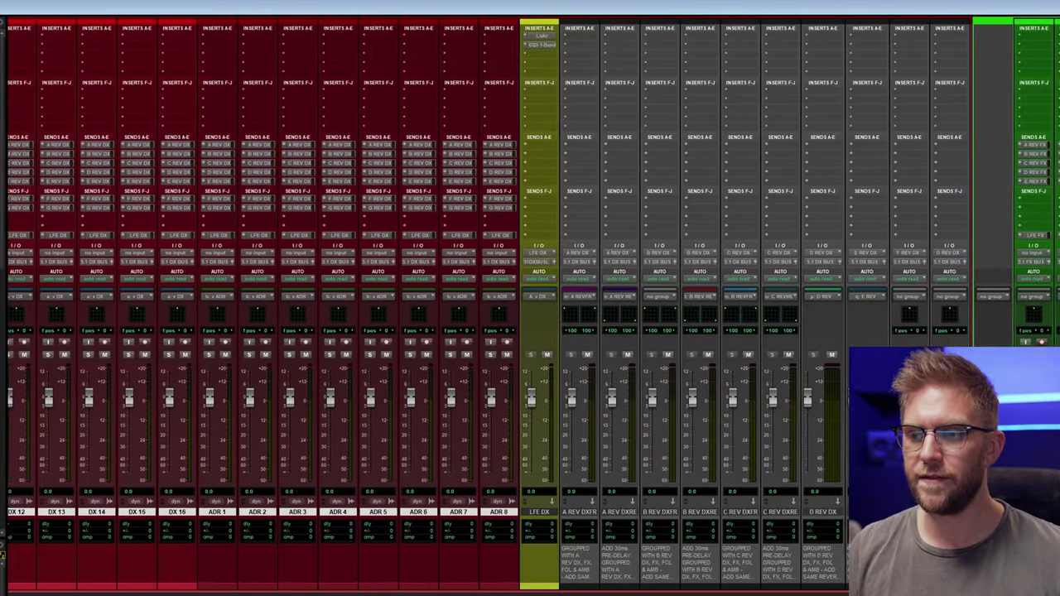
scroll(283, 558, "right", 1)
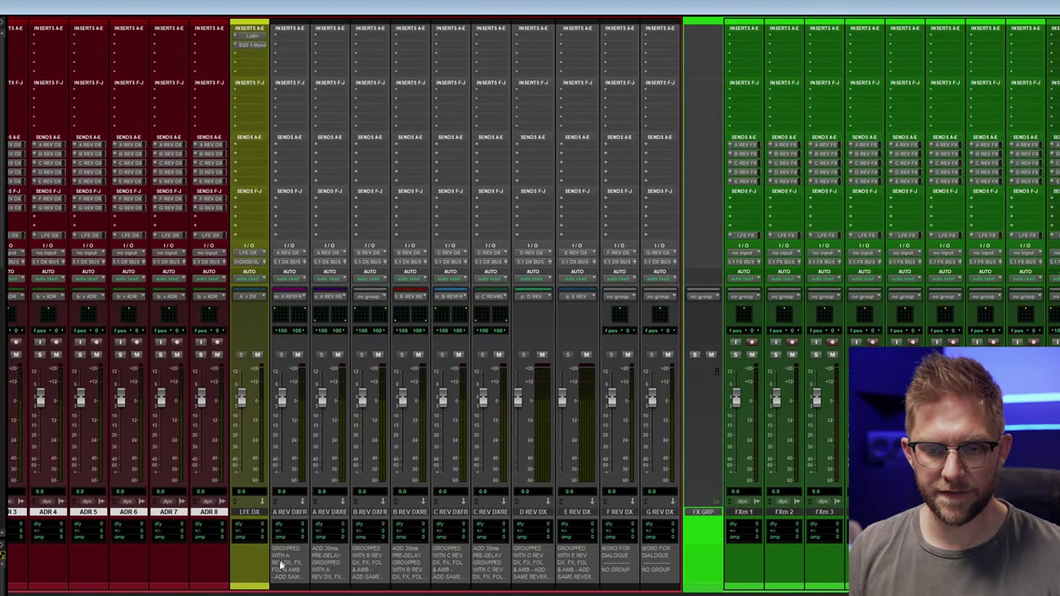
left_click(285, 512)
left_click(324, 513)
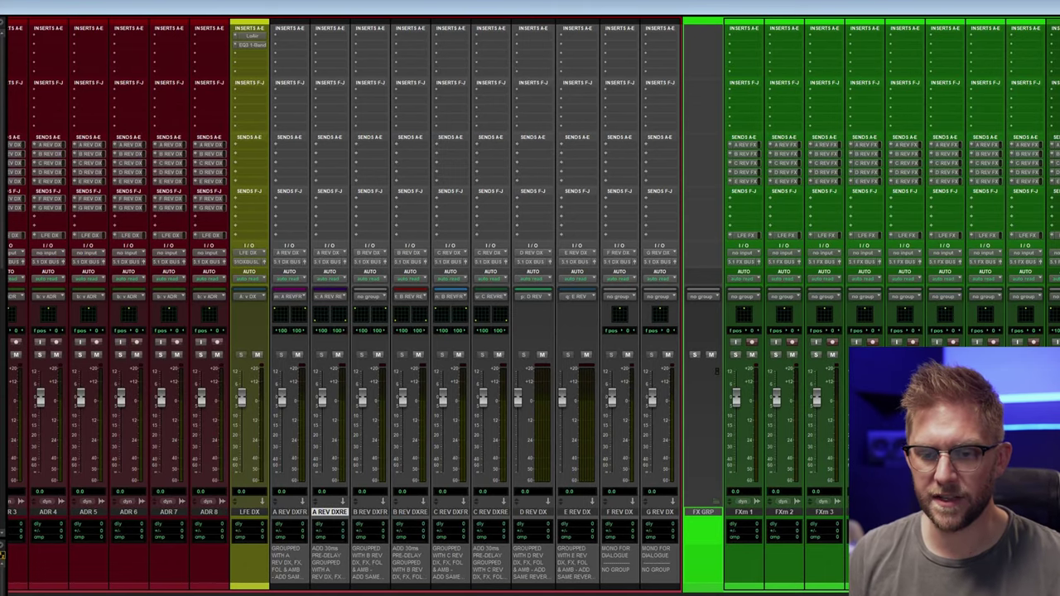
scroll(530, 307, "right", 15)
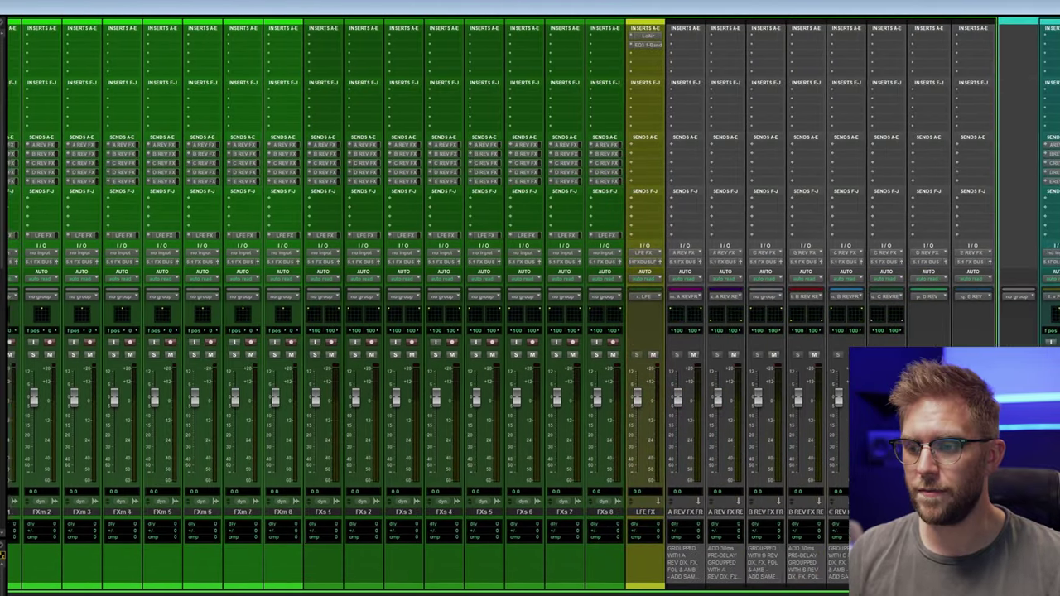
scroll(486, 517, "right", 4)
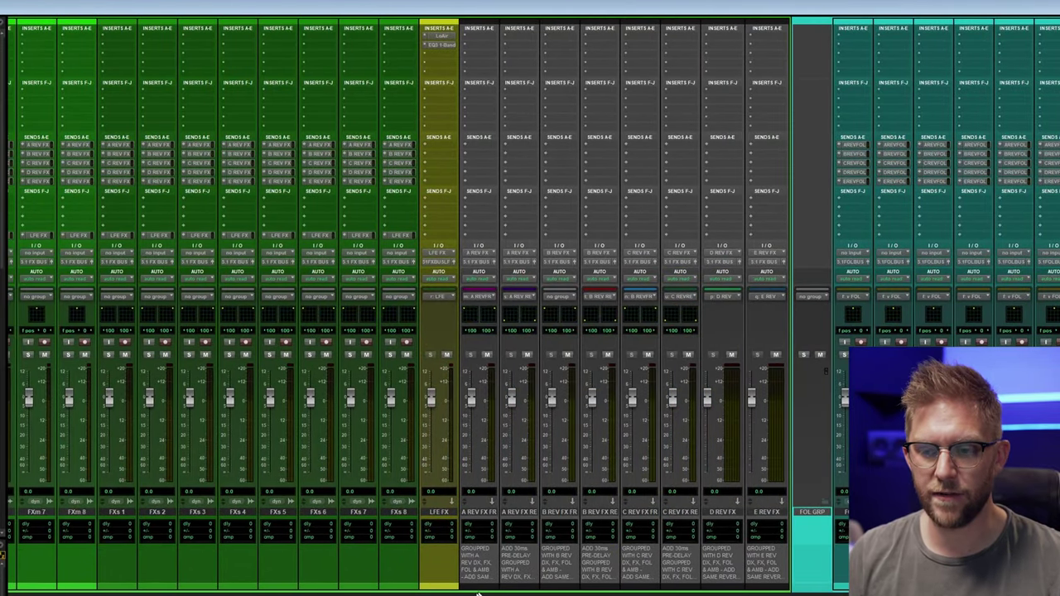
Step: Insert the multichannel ReVibe II (stereo) reverb in the first insert slot of the A REV DX FR return
scroll(530, 306, "left", 18)
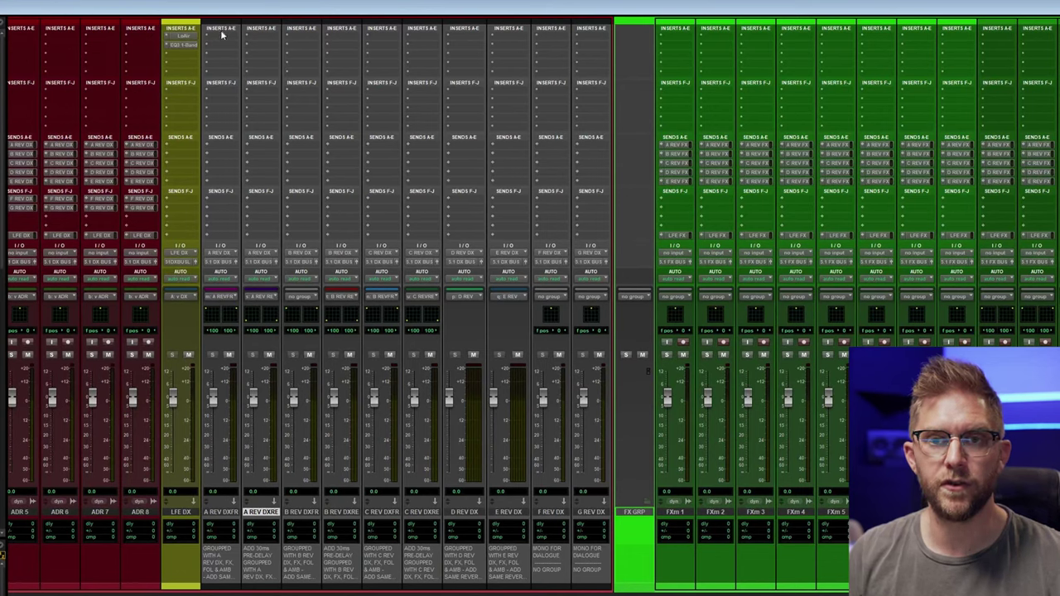
left_click(224, 36)
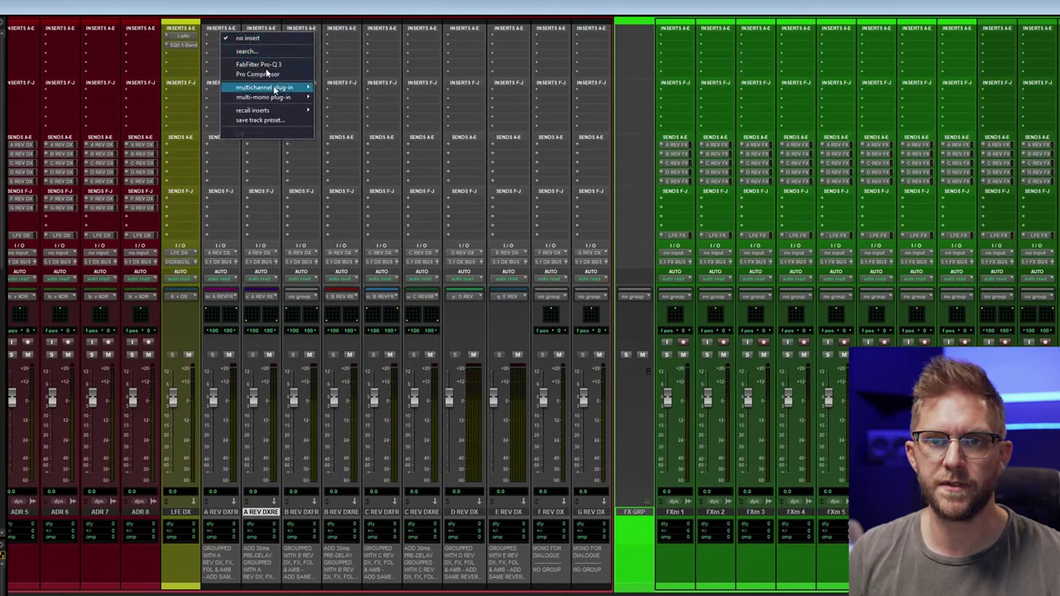
mouse_move(307, 88)
mouse_move(354, 116)
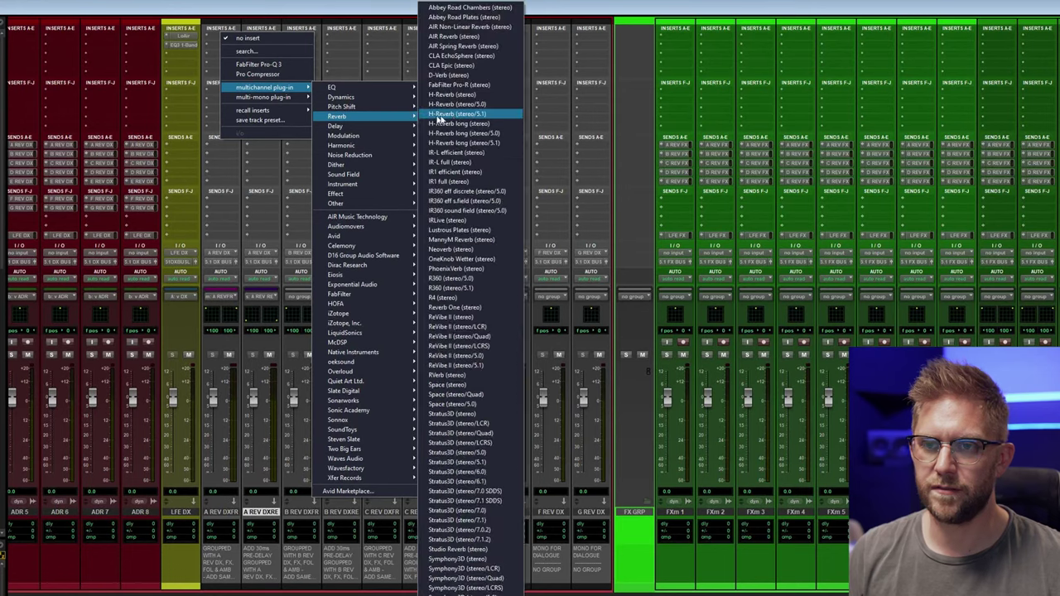
left_click(479, 317)
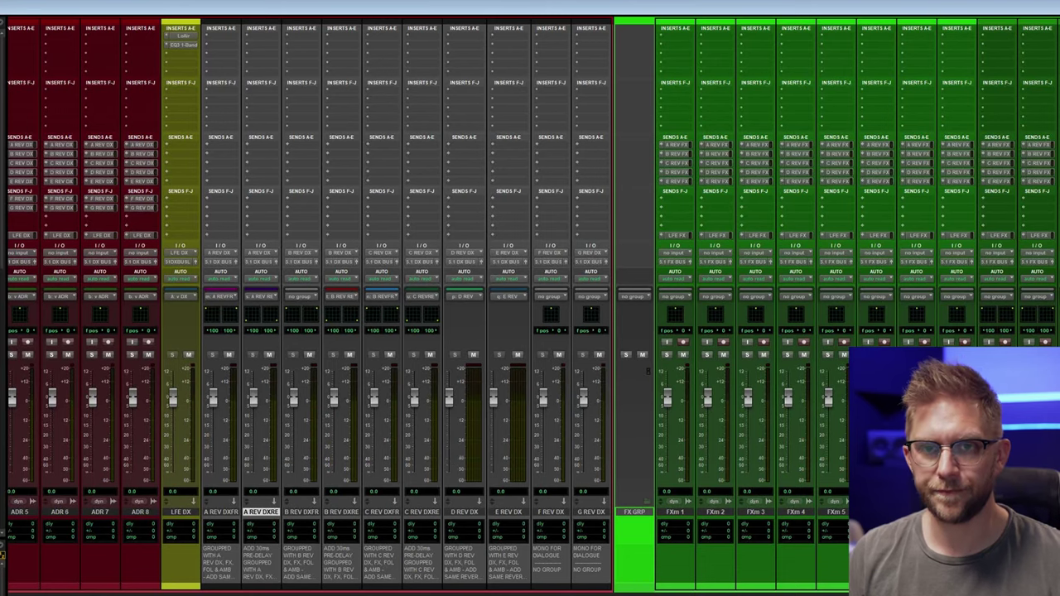
Step: Insert the multichannel ReVibe II (stereo) reverb in the first insert slot of the A REV FX FR return
scroll(744, 395, "right", 10)
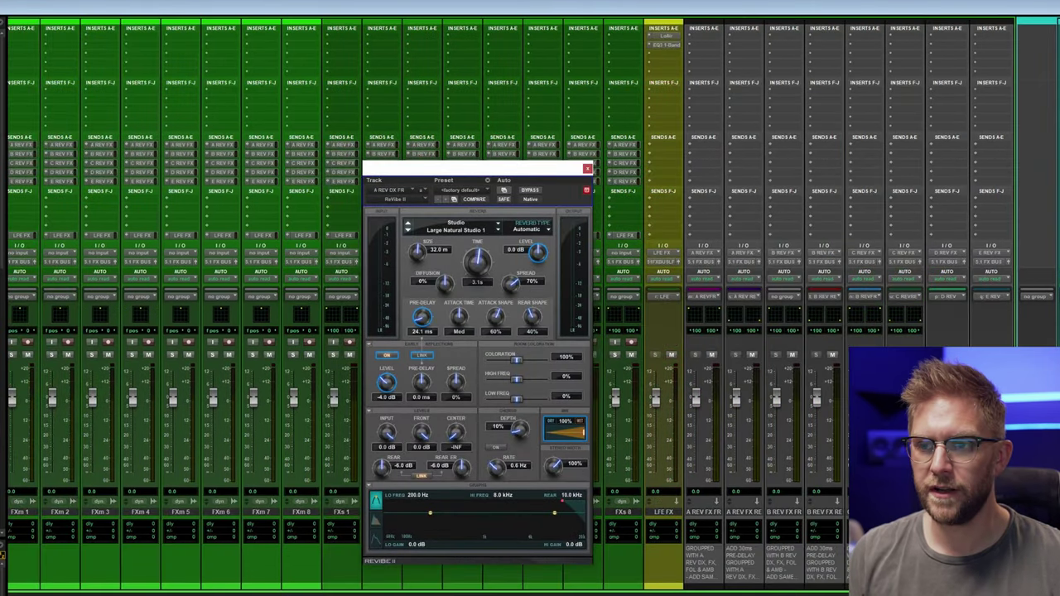
left_click(664, 39)
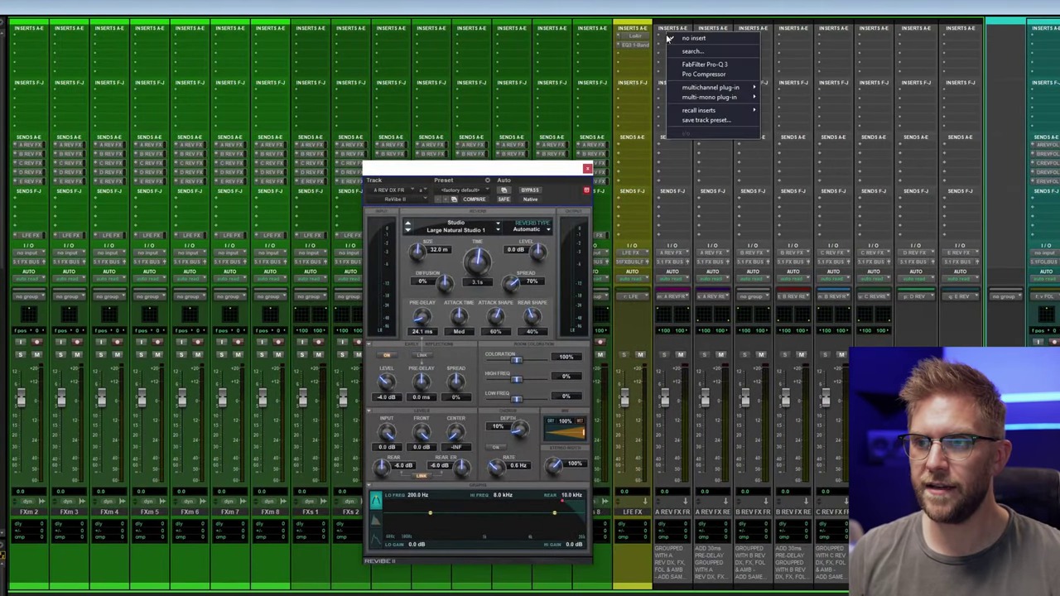
mouse_move(710, 87)
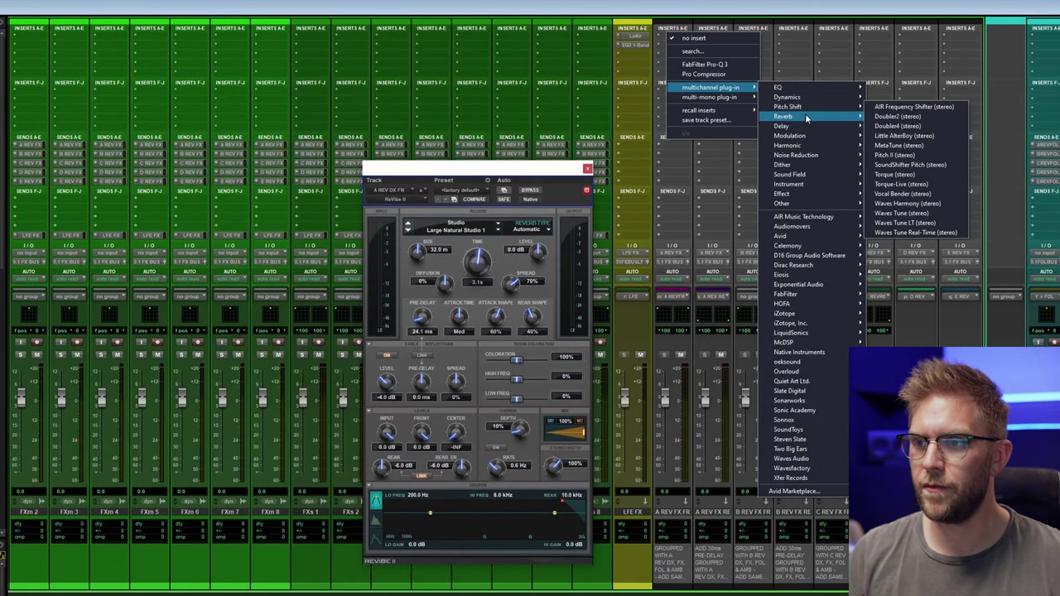
mouse_move(814, 116)
left_click(932, 319)
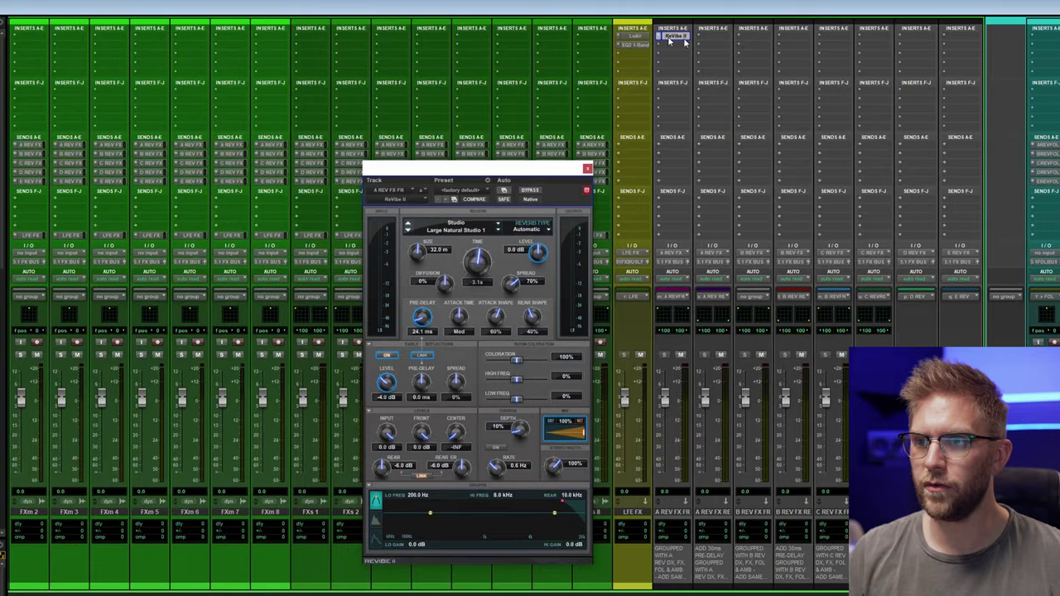
Step: Copy ReVibe II from the effects return to the first insert slot of A REV FOL FR and open its plug-in window
scroll(683, 42, "right", 15)
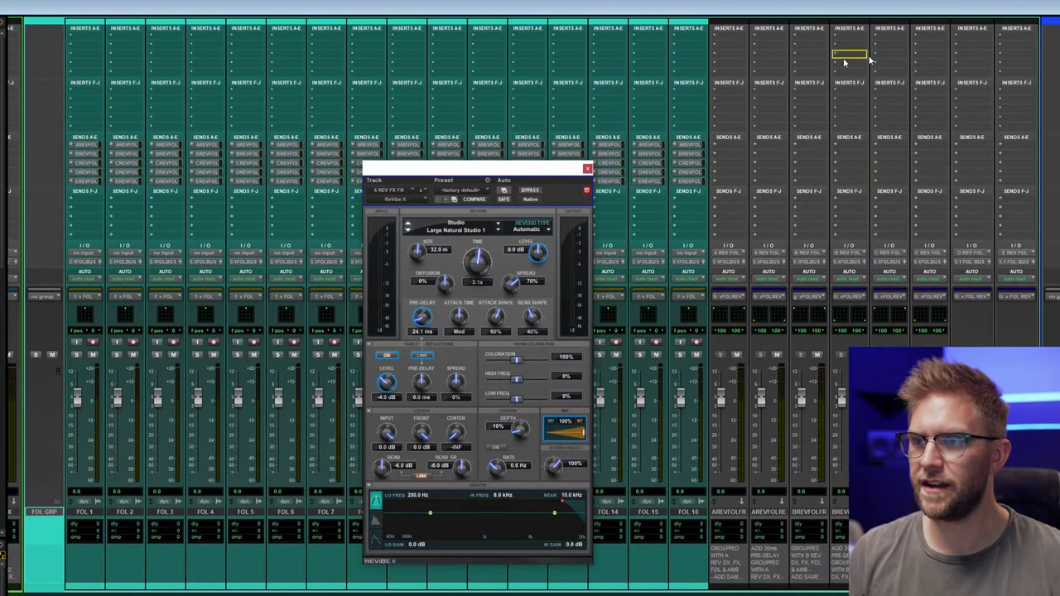
left_click_drag(844, 61, 729, 36)
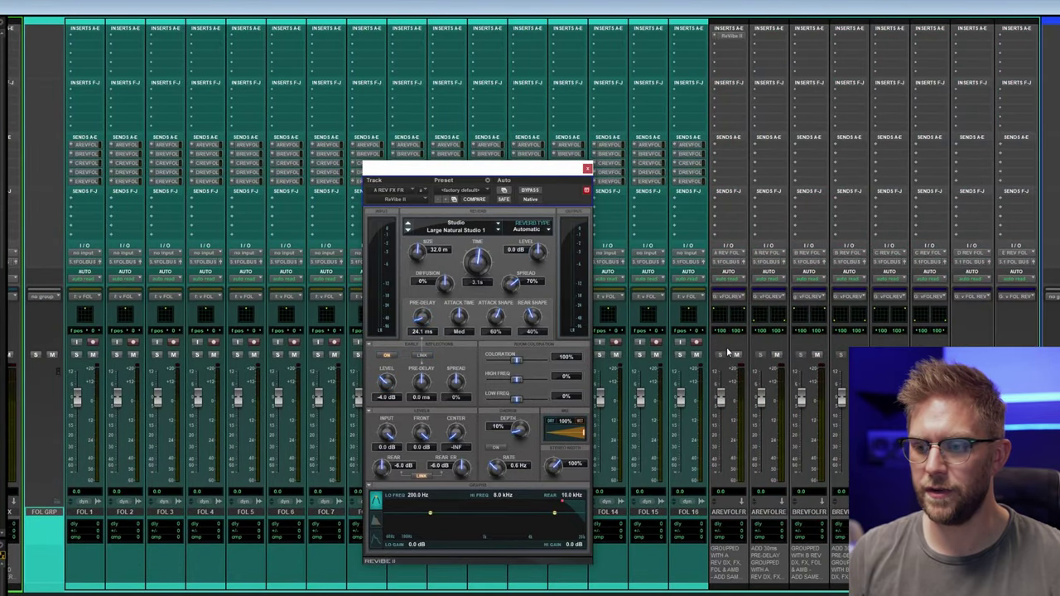
left_click(730, 512)
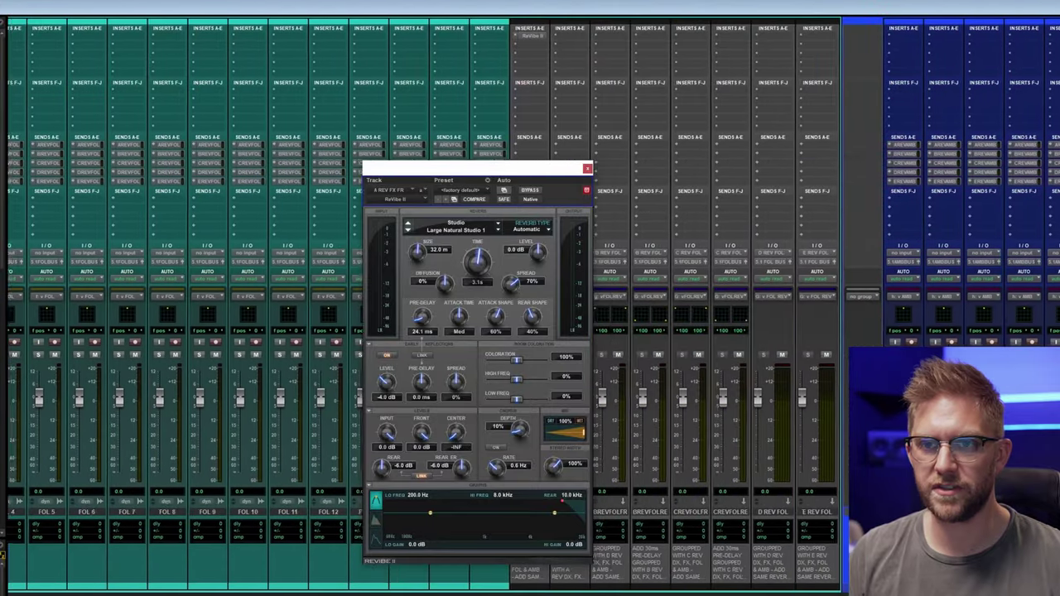
scroll(530, 304, "right", 4)
left_click(375, 41)
Step: Open the ReVibe II windows of A REV DX FR and A REV FX FR and arrange them side by side
scroll(375, 42, "right", 5)
scroll(529, 305, "right", 10)
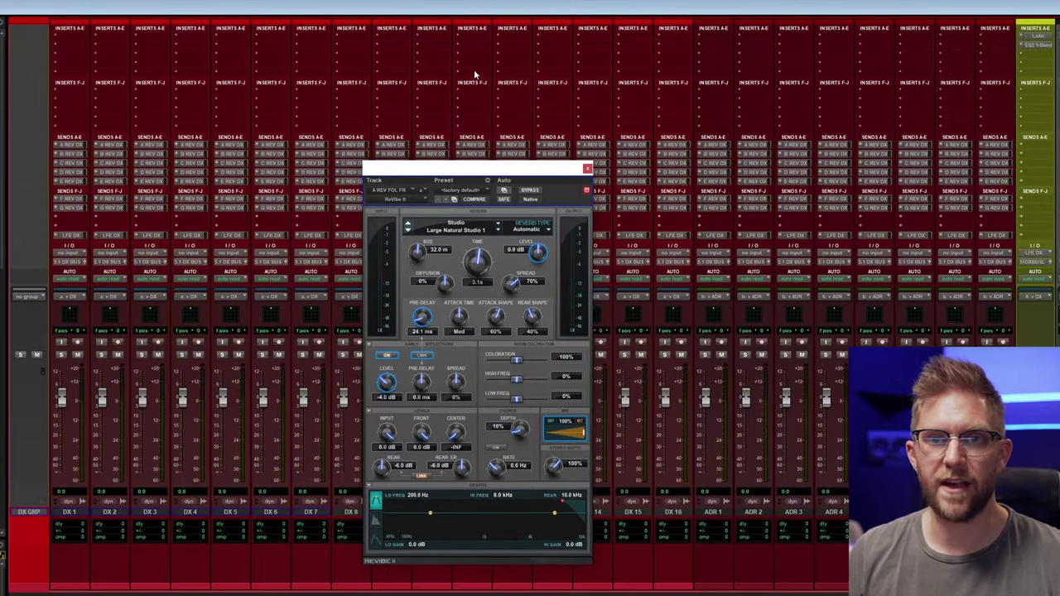
scroll(563, 95, "right", 10)
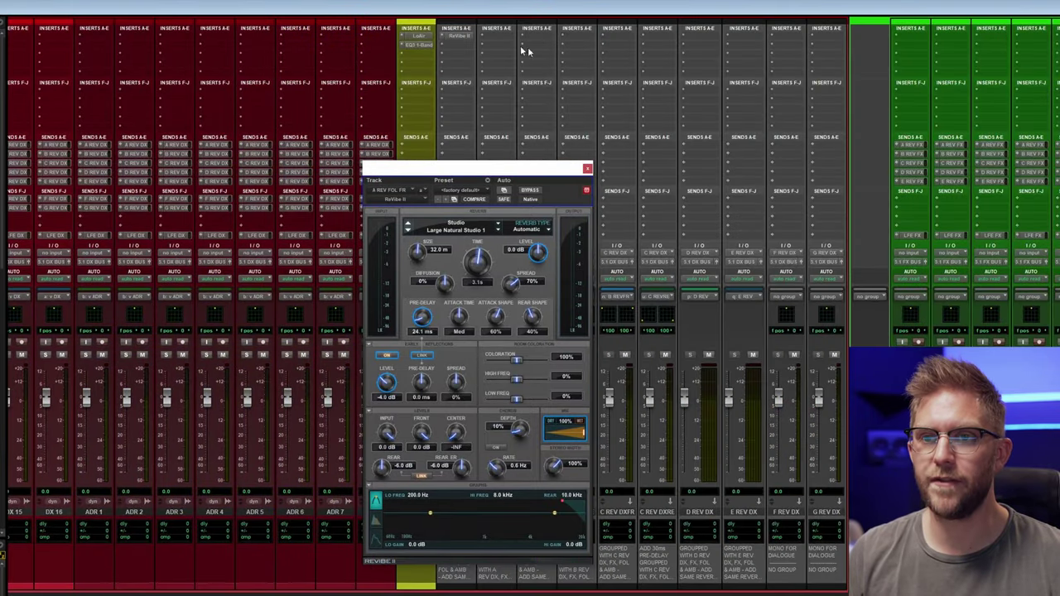
left_click(464, 36)
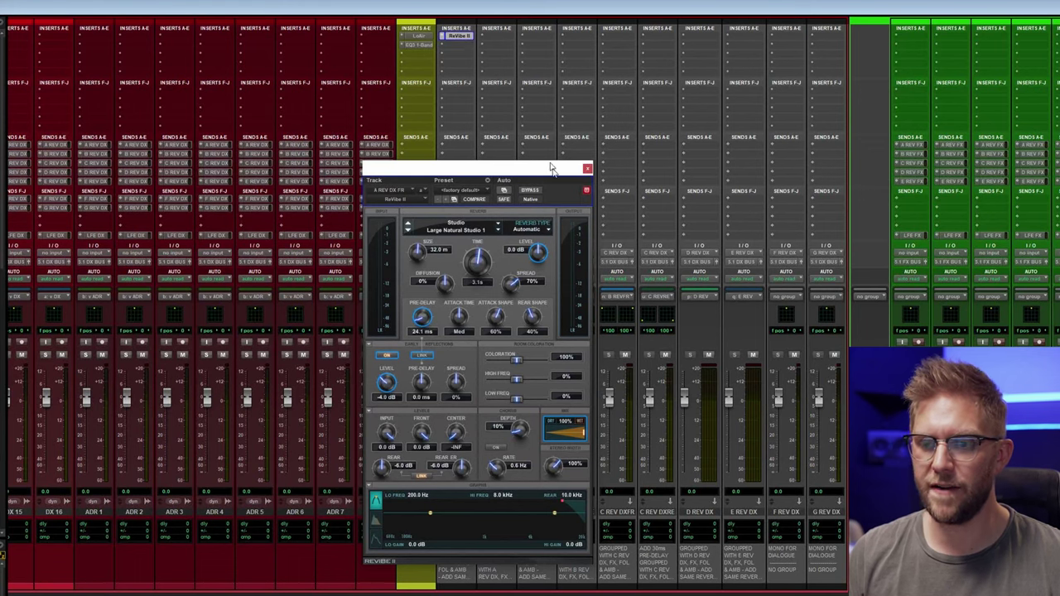
scroll(563, 94, "right", 10)
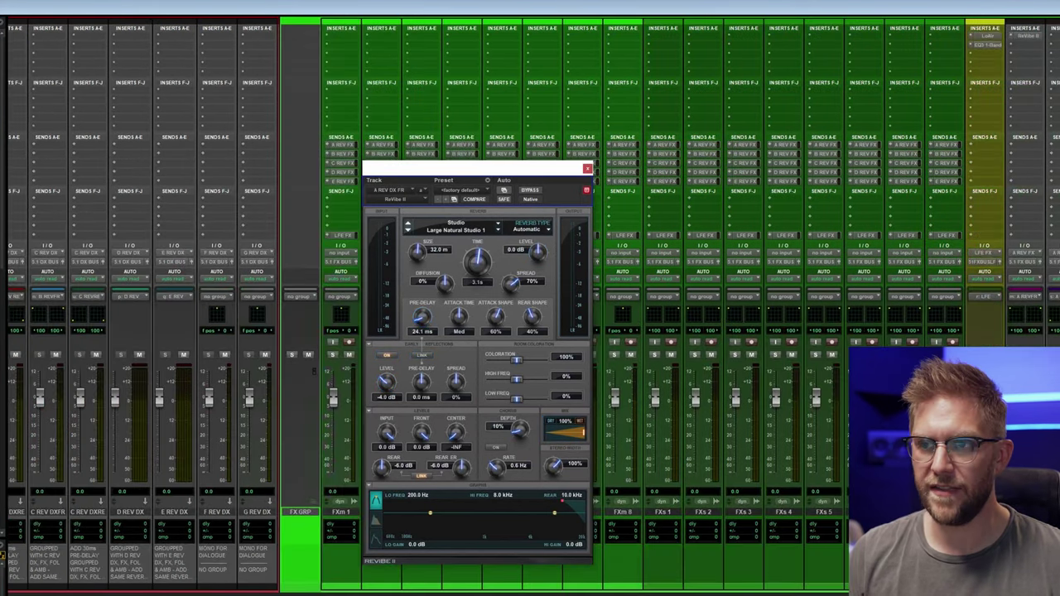
left_click(786, 36)
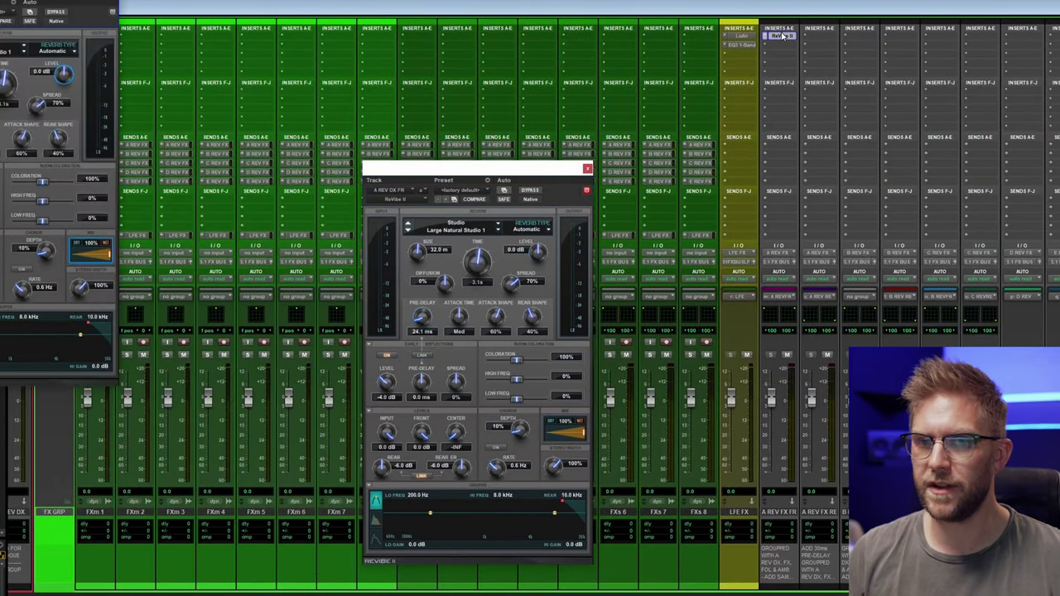
left_click_drag(678, 74, 769, 170)
Step: Load the Colosseum preset in the A REV DX FR ReVibe II with 1.7 s reverb time and 100% mix, and close both plug-in windows
left_click_drag(482, 262, 486, 246)
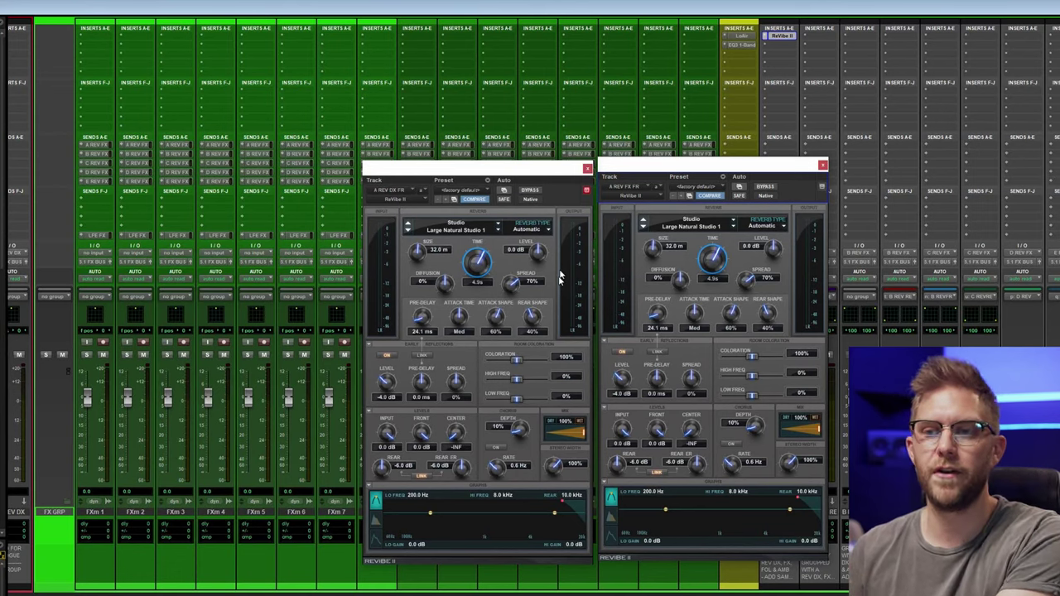
left_click(471, 189)
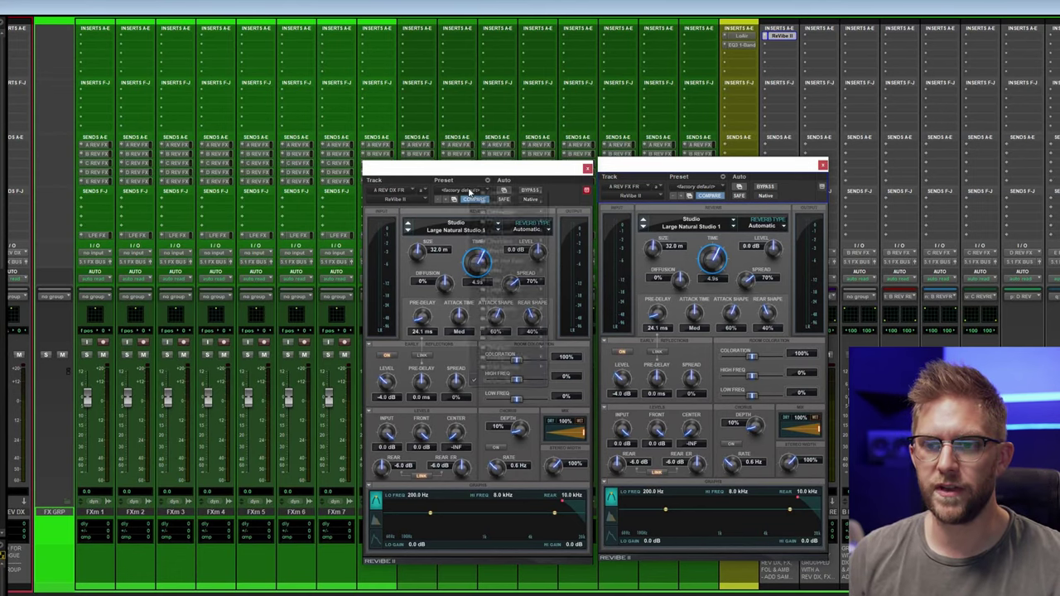
left_click(554, 201)
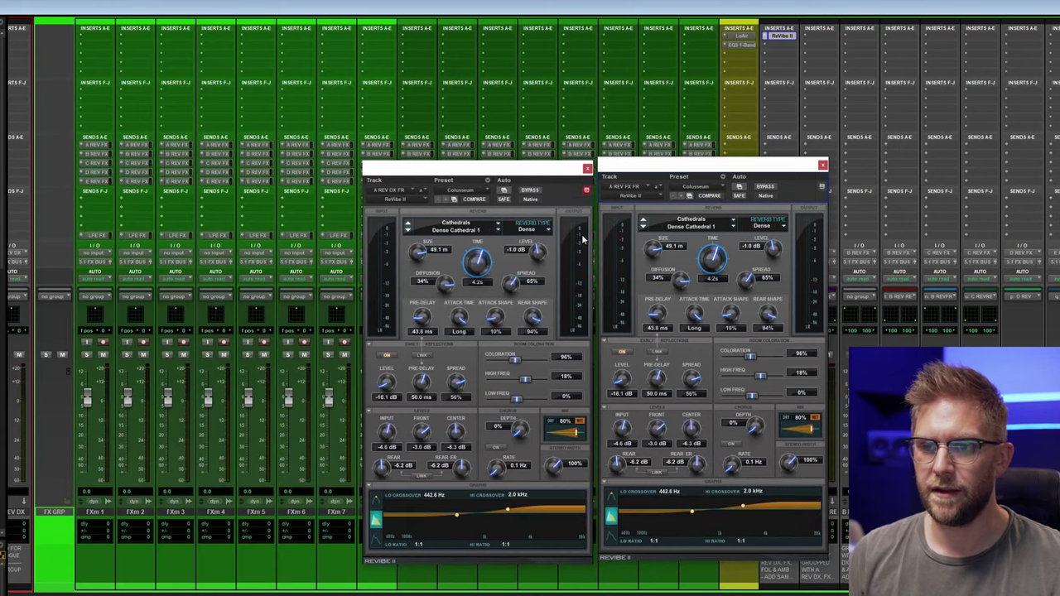
left_click_drag(475, 262, 479, 287)
mouse_move(564, 437)
left_mouse_down()
mouse_move(552, 438)
mouse_move(583, 432)
left_mouse_up()
left_click(821, 166)
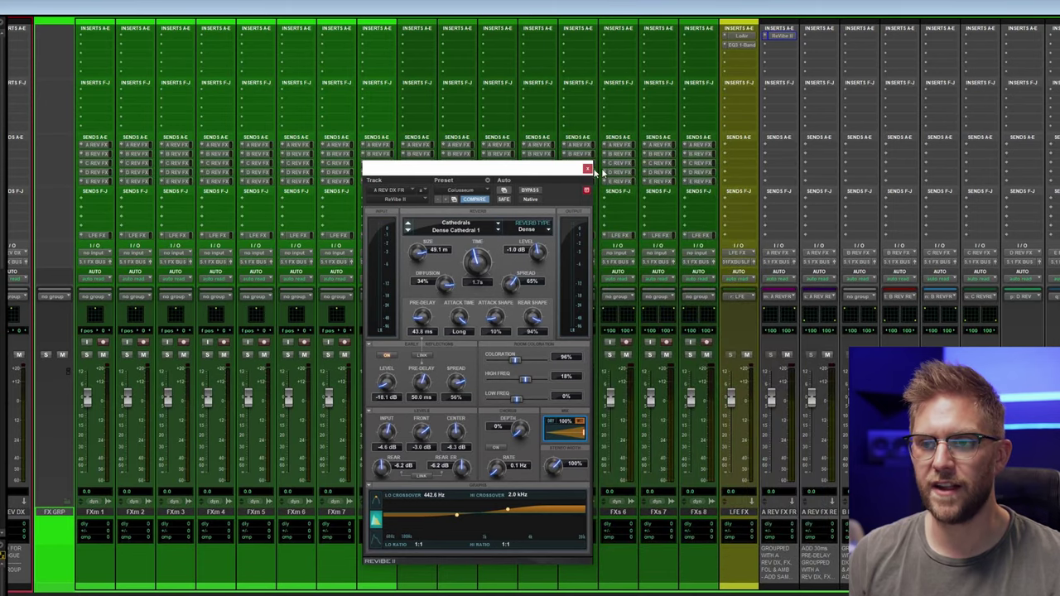
left_click(587, 169)
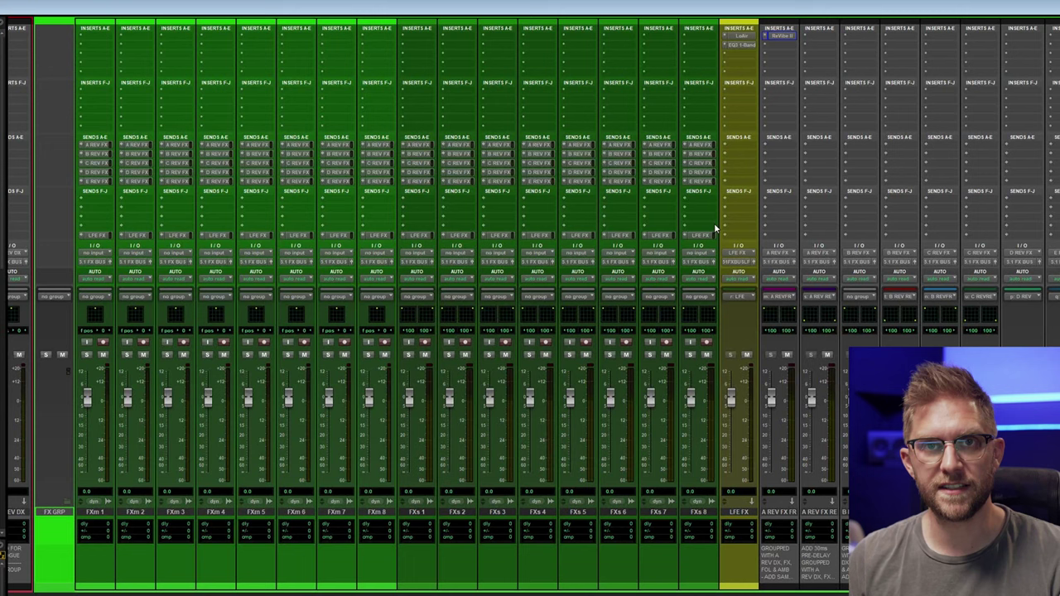
Step: Set up a Mix group named A REV from A REV DX FR, A REV DX RE and B REV DX FR, check its attributes, and cancel it
scroll(715, 225, "left", 10)
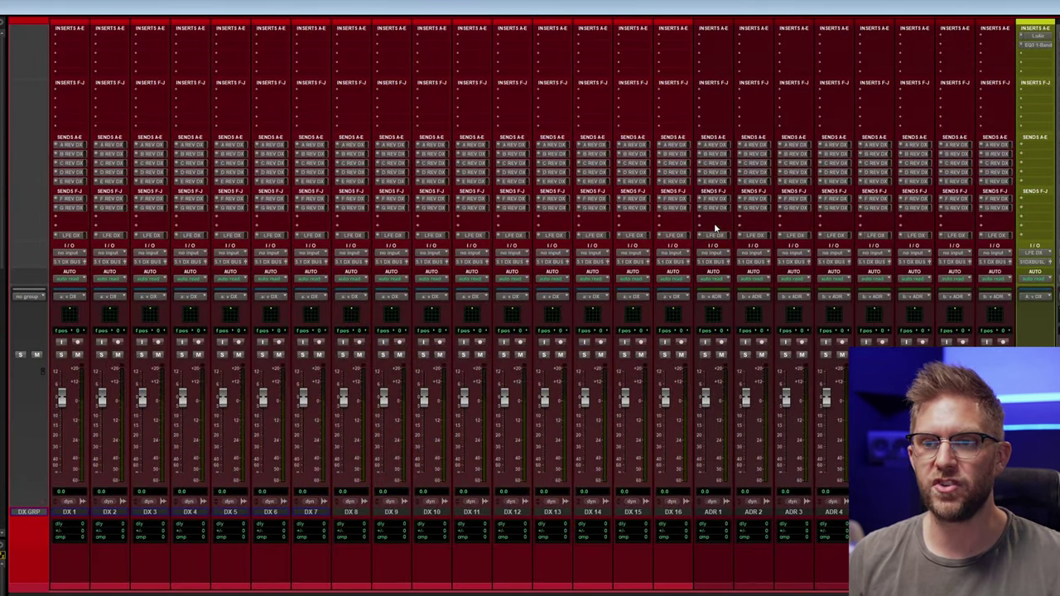
scroll(730, 218, "right", 4)
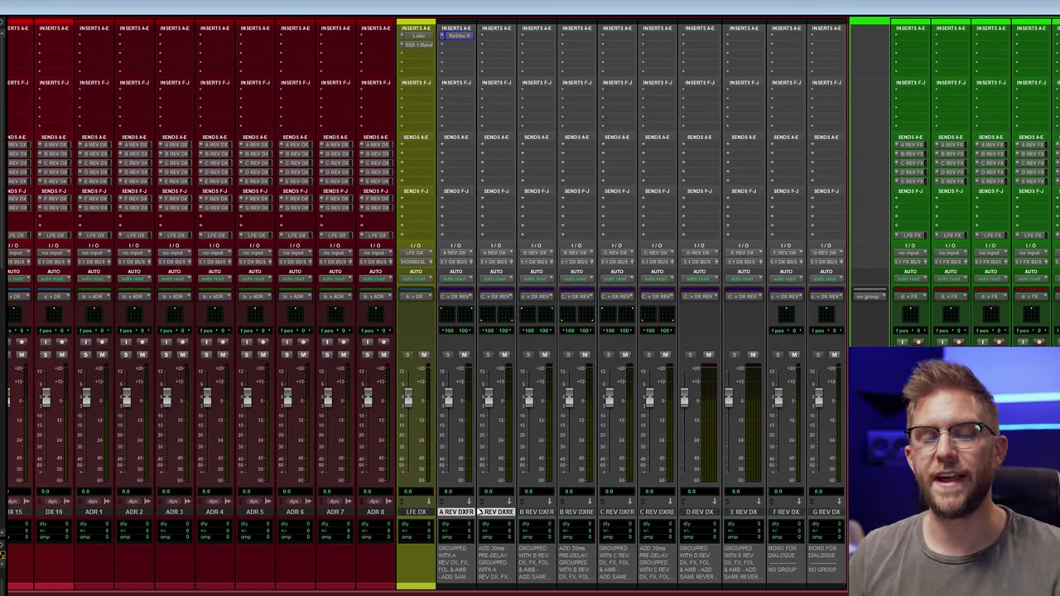
left_click(523, 513)
left_click(460, 513)
left_click(534, 513, "shift")
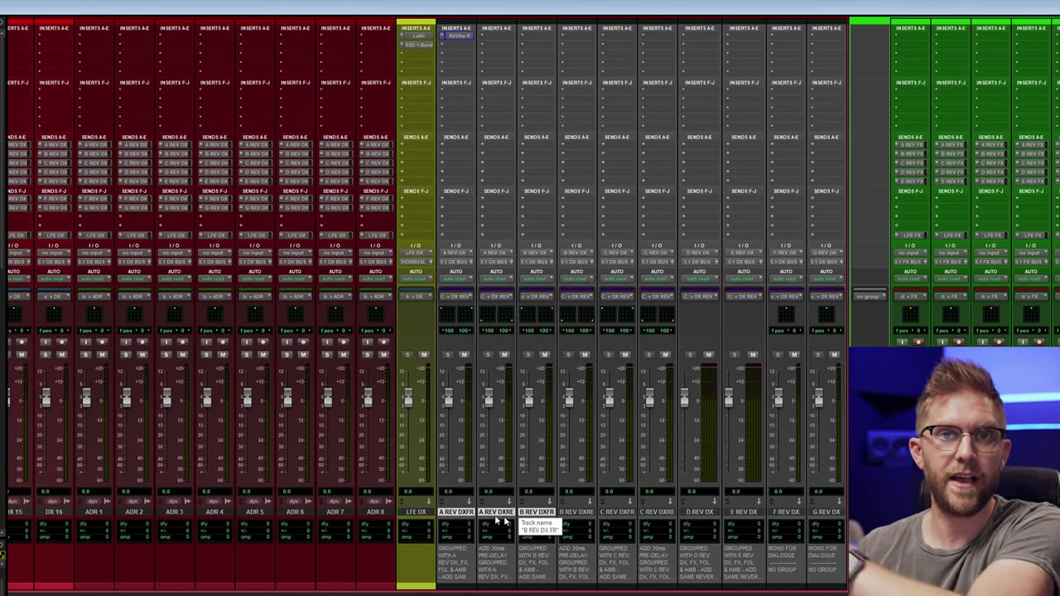
key("ctrl+g")
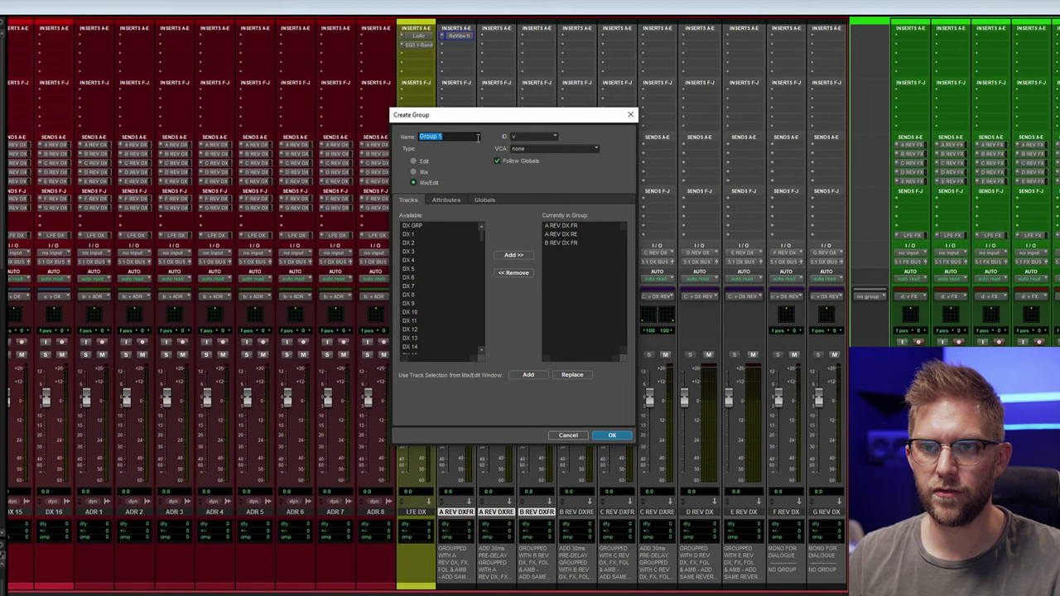
type("A REV")
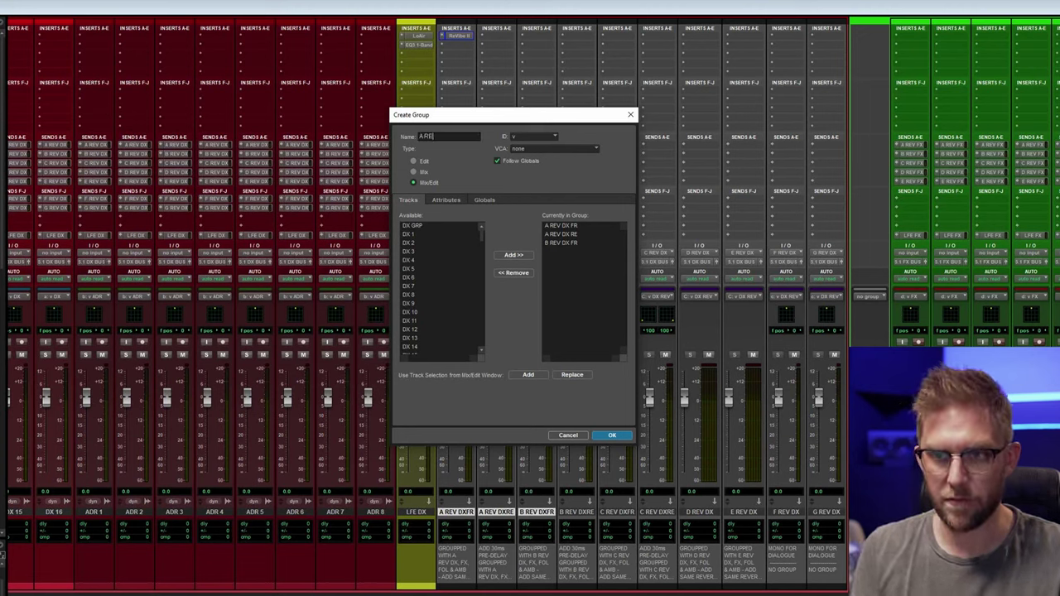
left_click(425, 173)
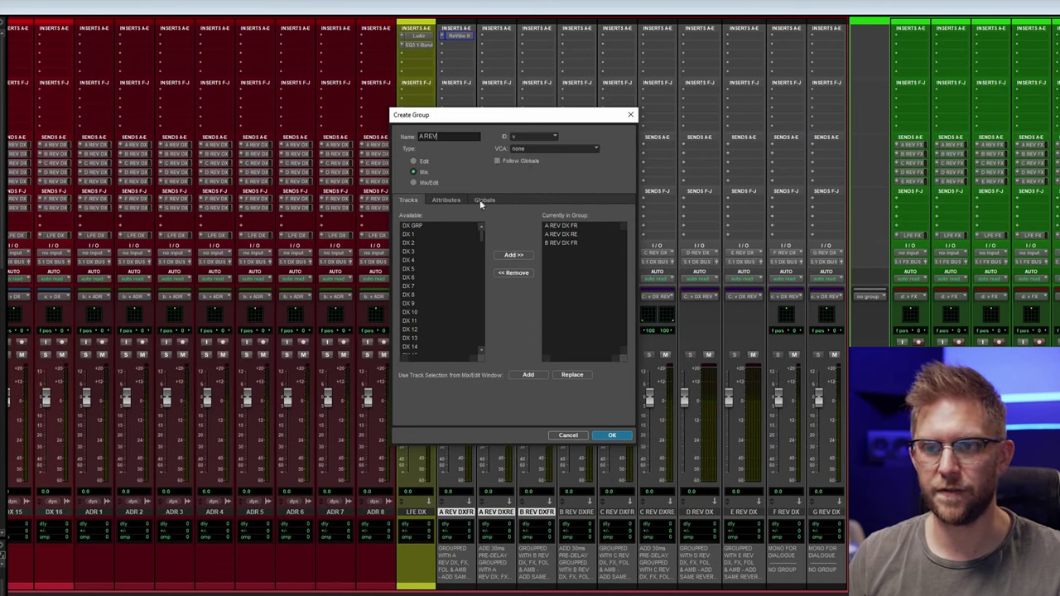
left_click(448, 203)
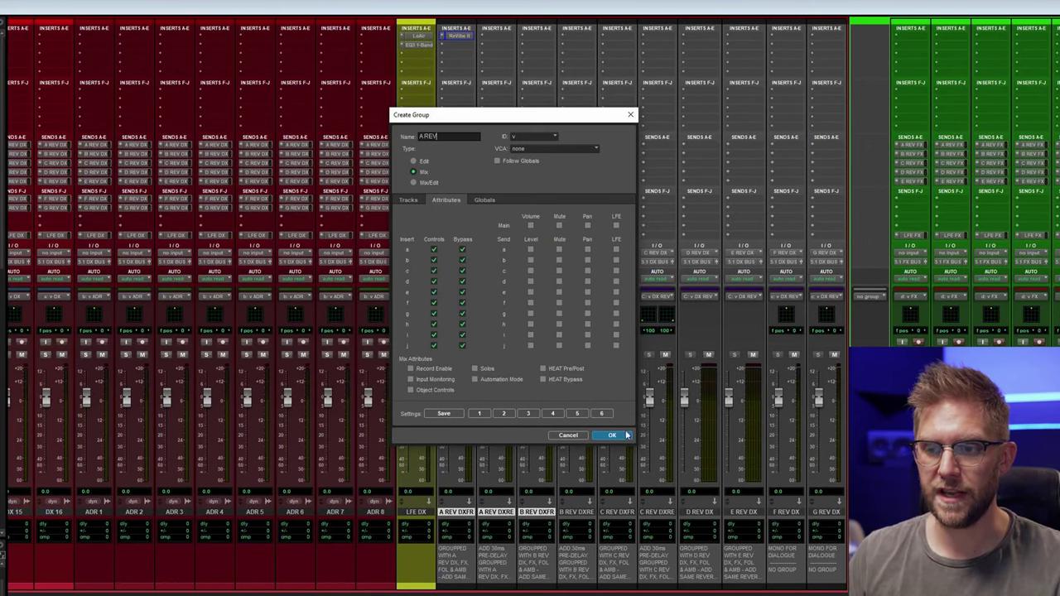
left_click(569, 436)
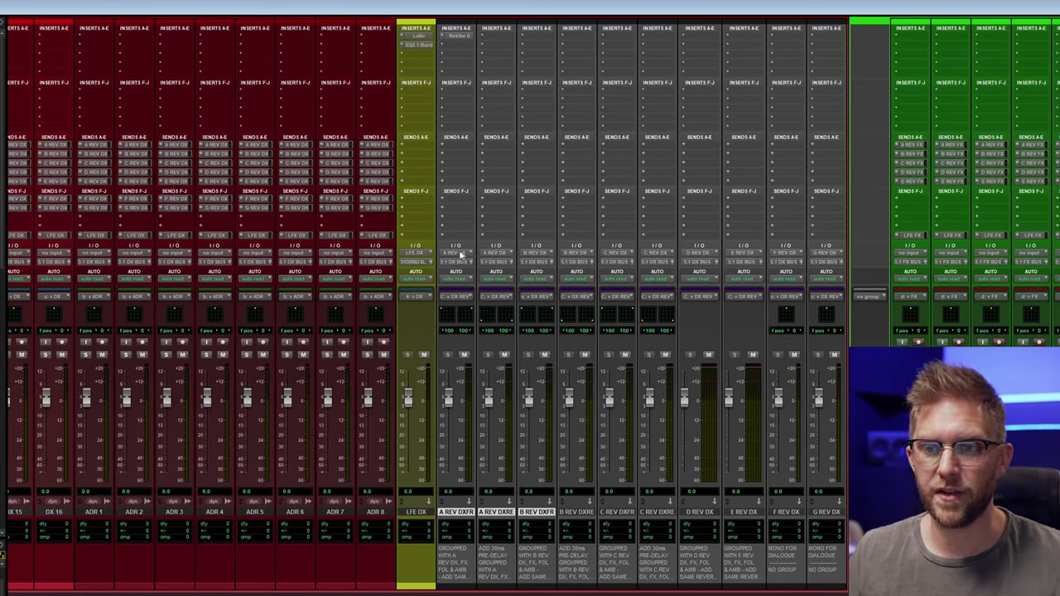
Step: In the ReVibe II on A REV DX RE, set pre-delay to 79.0 ms, hi crossover to 3.0 kHz and reverb time to 1.3 s, and close it
left_click(458, 37)
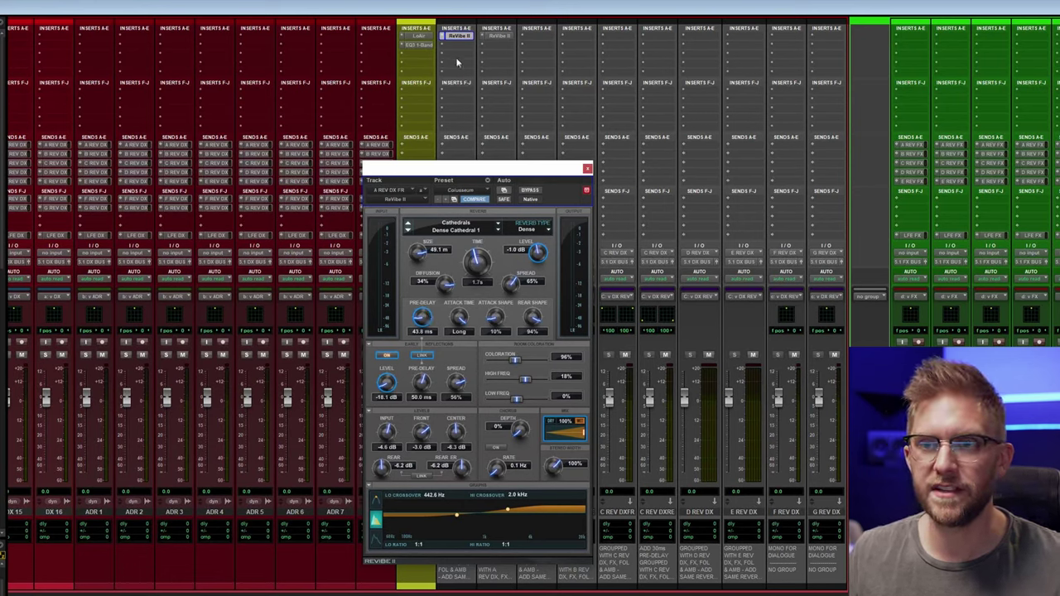
left_click(497, 36)
left_click_drag(422, 323, 428, 301)
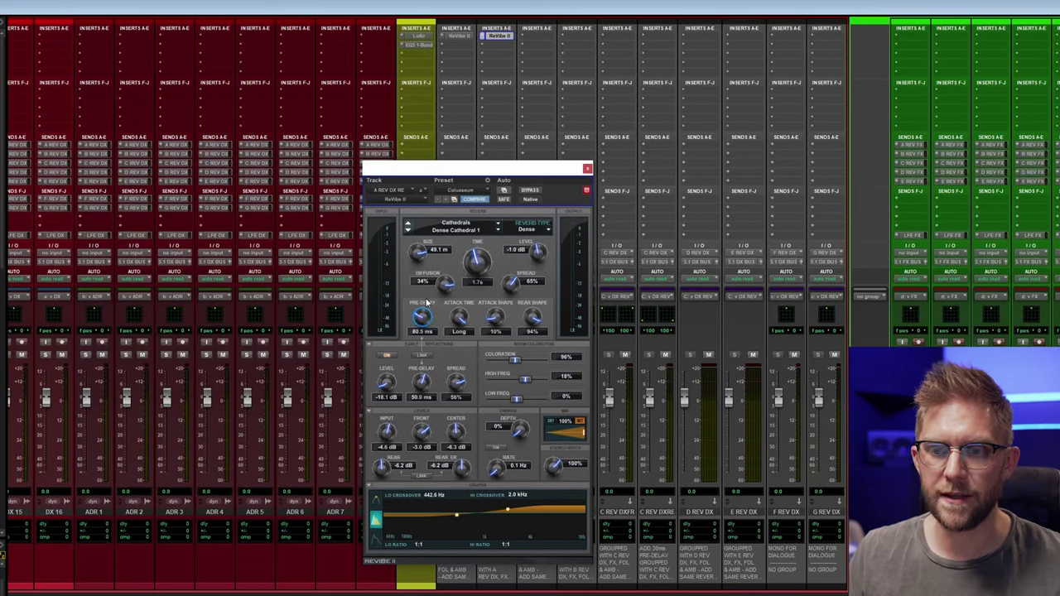
left_click_drag(427, 303, 428, 305)
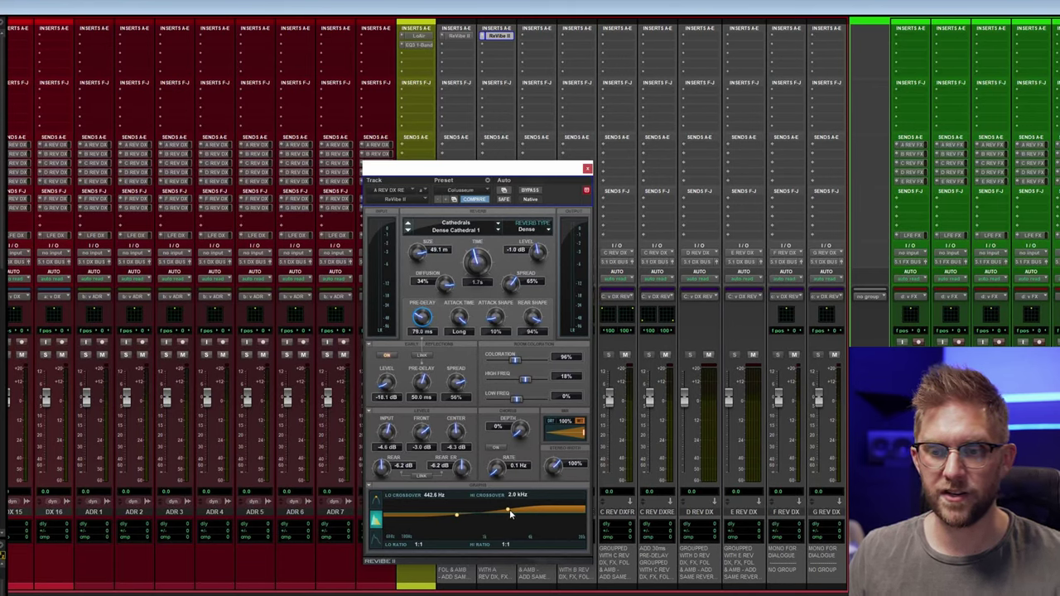
left_click_drag(508, 513, 522, 518)
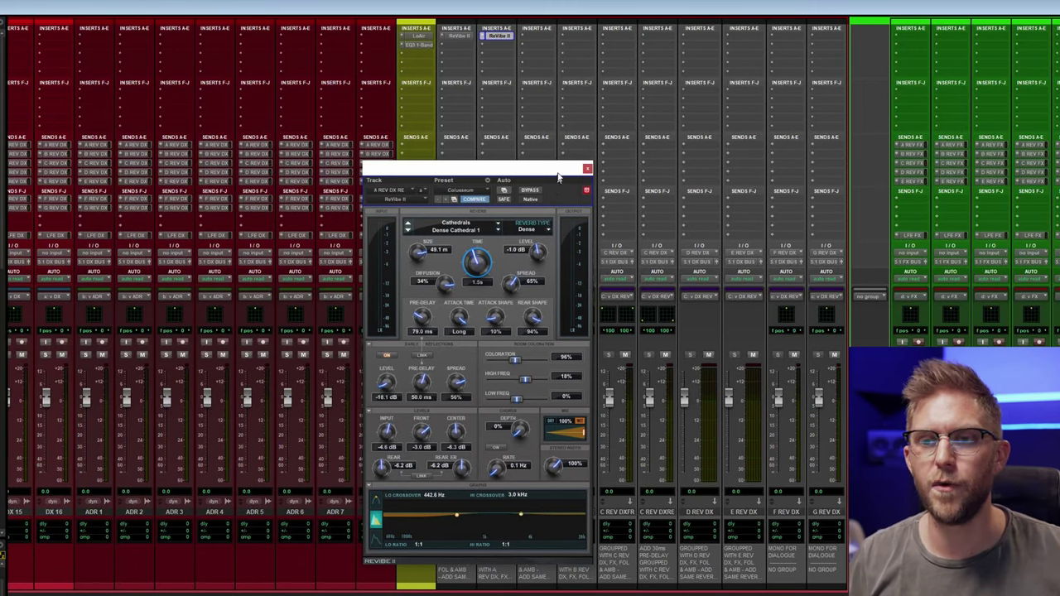
left_click(588, 169)
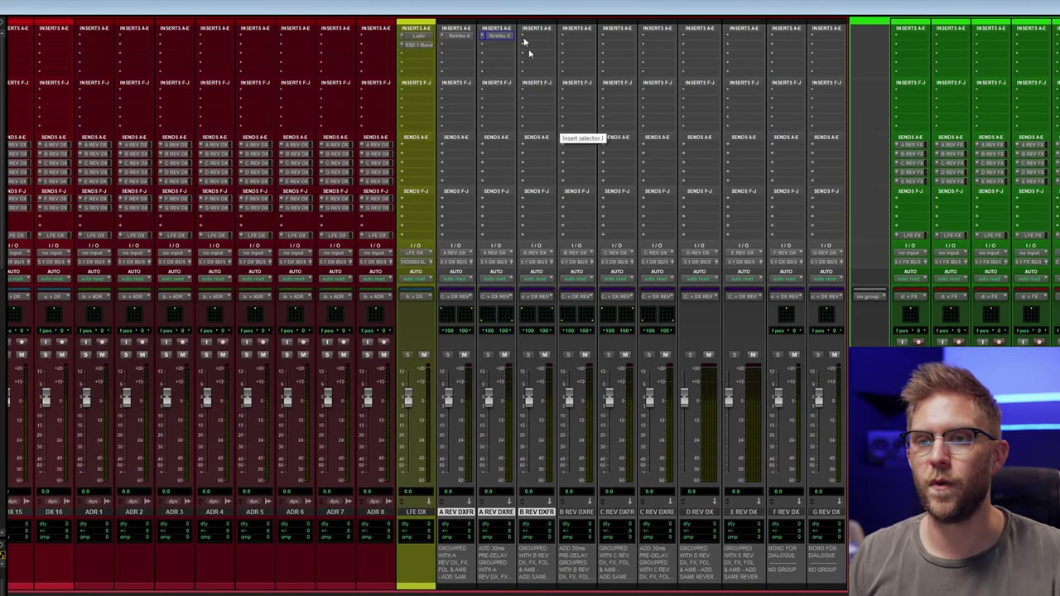
Step: Remove the ReVibe II inserts from the A REV DX front and rear returns
left_click(484, 39)
left_click(488, 37)
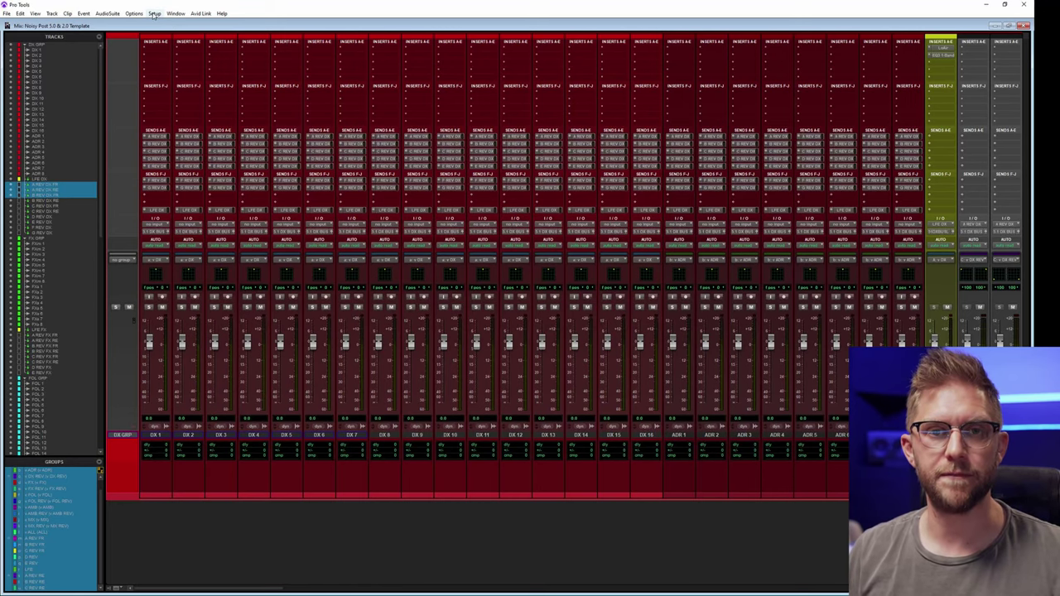
Step: Open the I/O Setup and create one new 5.1 output path named 5.1 MASTER with default channel assignments
left_click(154, 15)
left_click(178, 52)
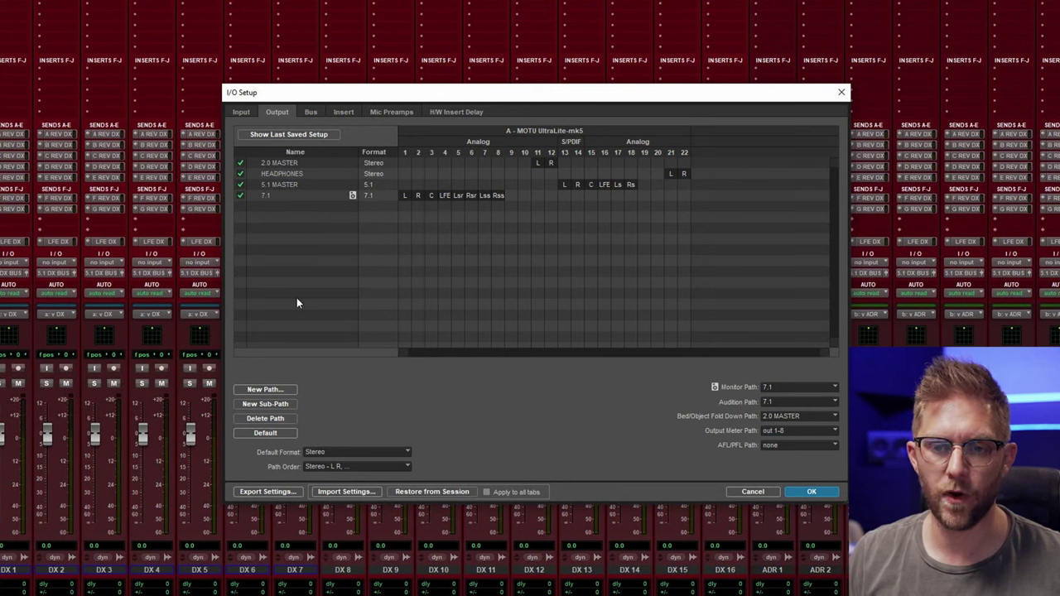
left_click(265, 389)
left_click(547, 225)
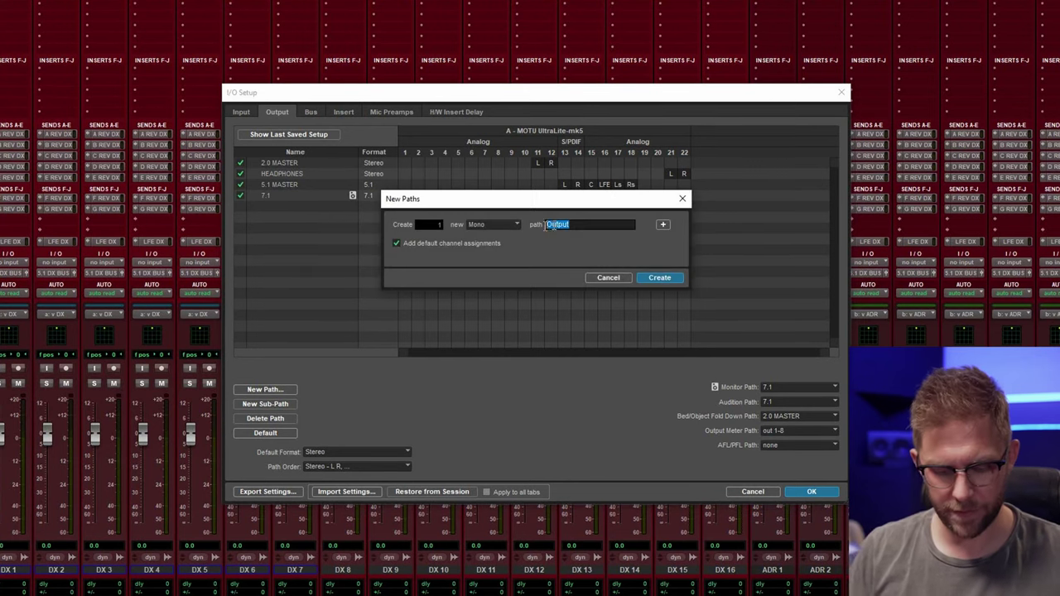
type("5.1 M<A")
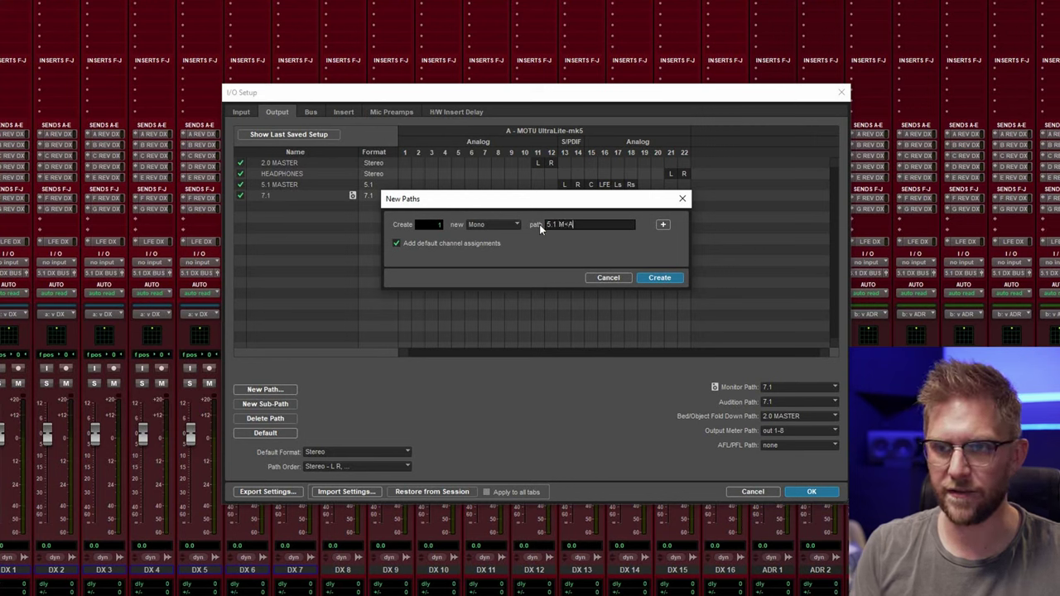
key("BackSpace")
key("BackSpace")
type("ASTER")
left_click(491, 224)
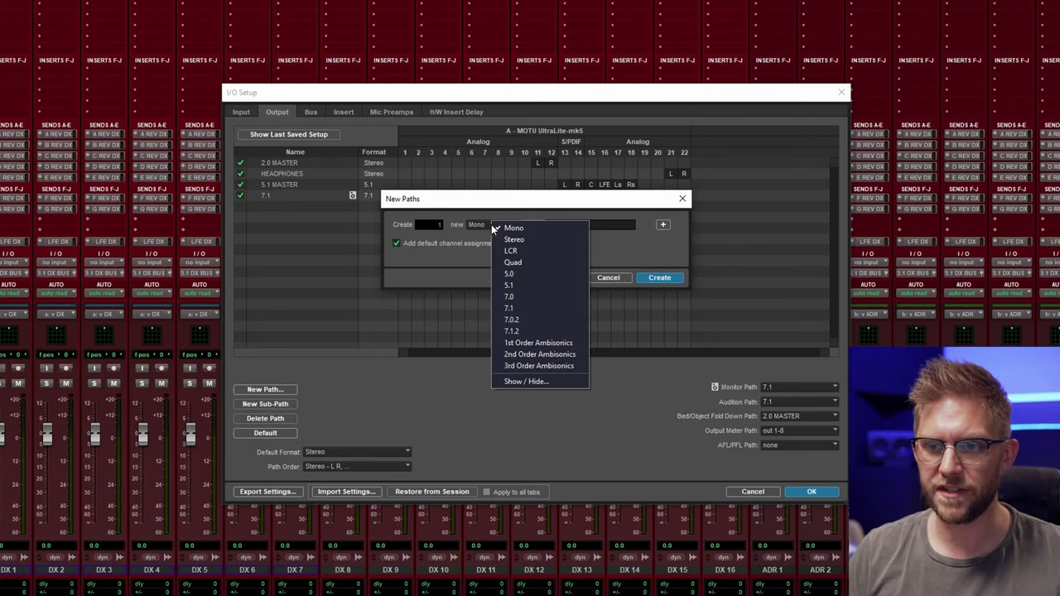
left_click(518, 285)
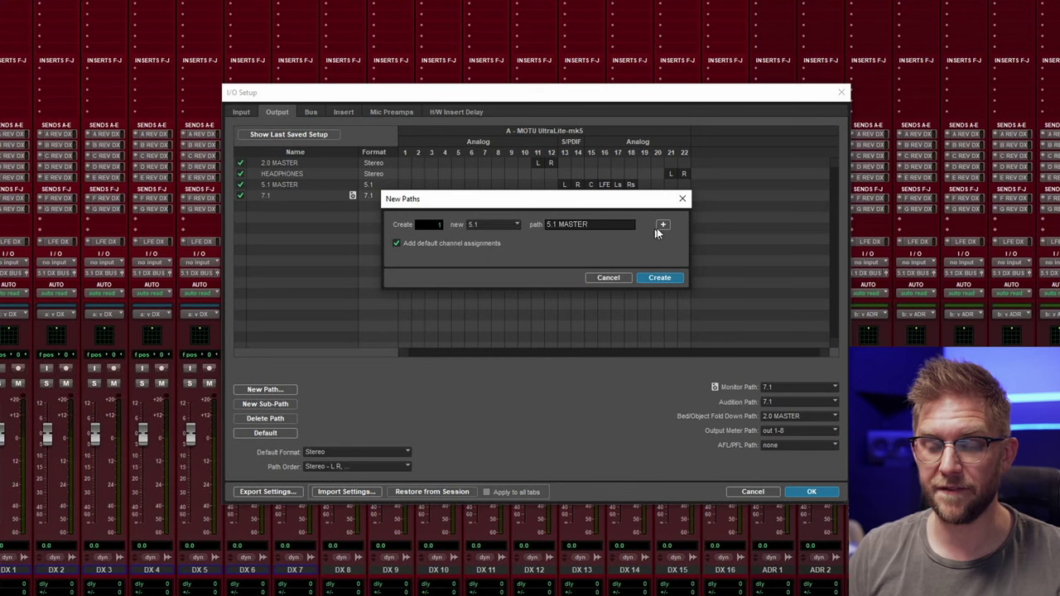
left_click(666, 277)
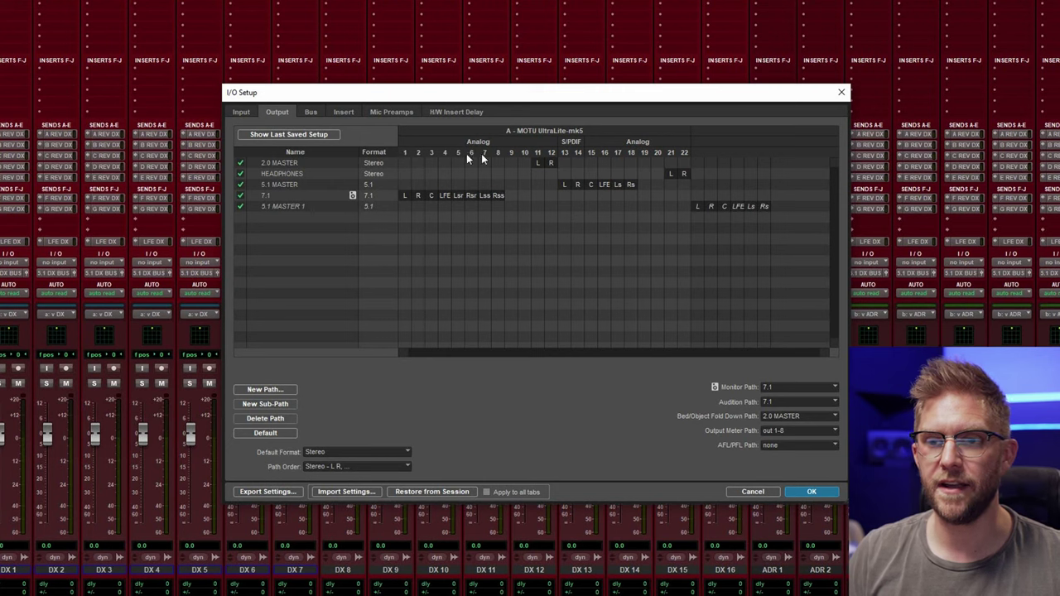
Step: Assign the new 5.1 output path to analog outputs 1 to 6, and delete that path
left_click_drag(700, 206, 401, 213)
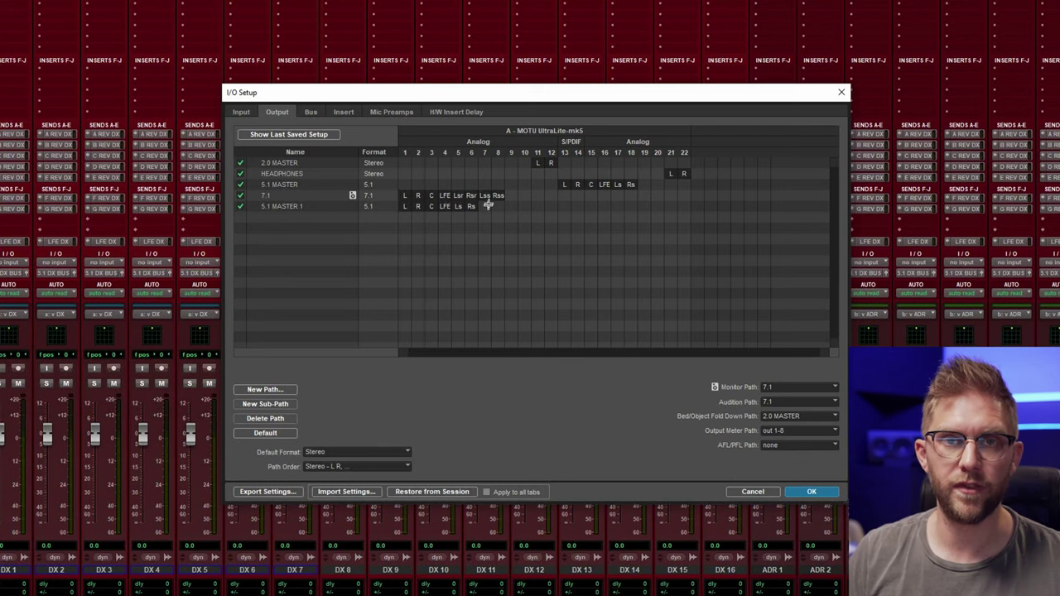
left_click_drag(494, 200, 399, 230)
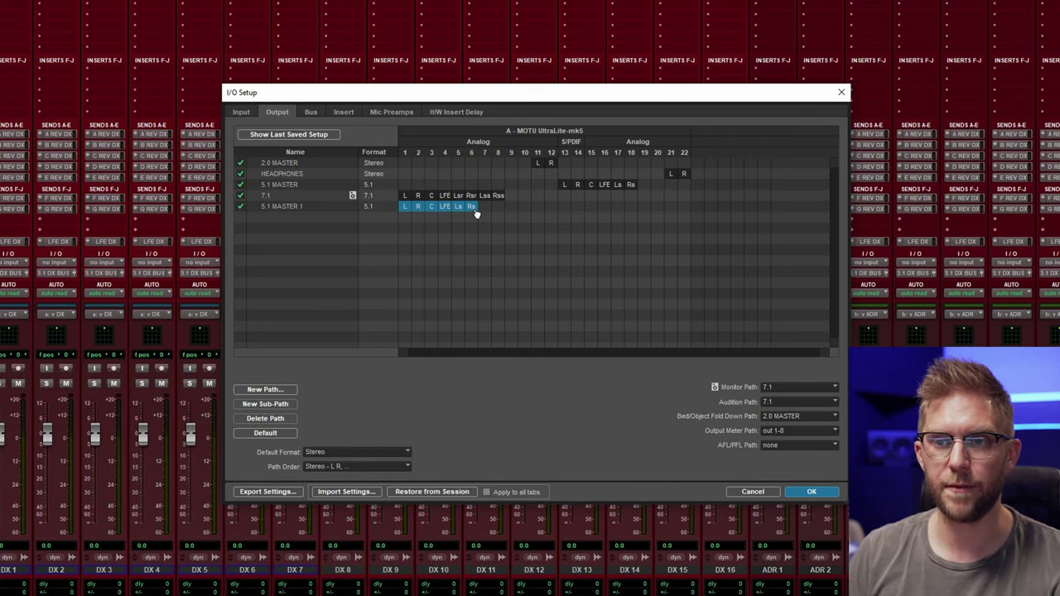
left_click(319, 207)
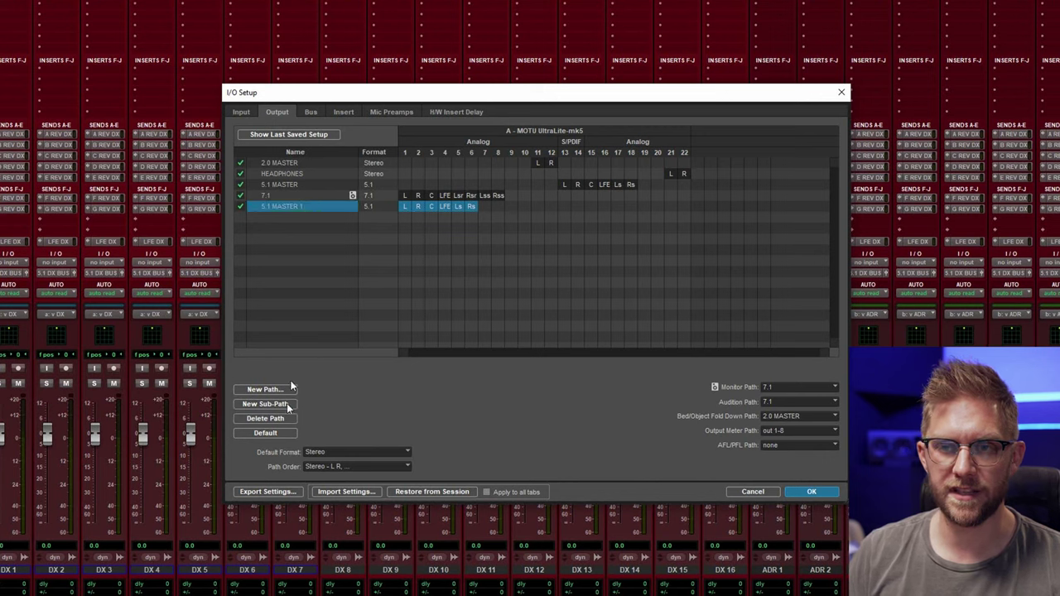
left_click(284, 420)
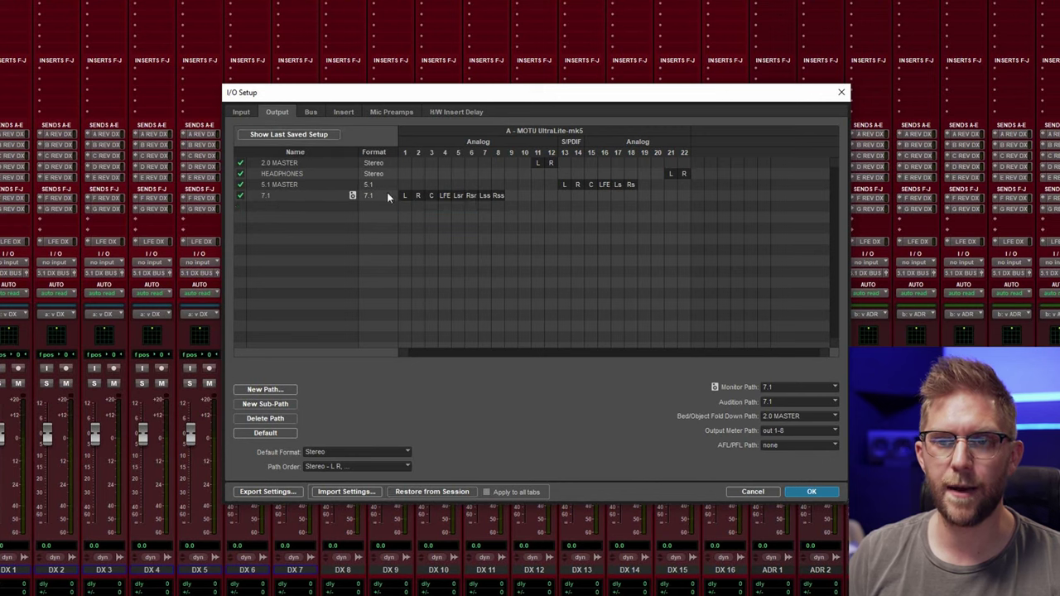
Step: Map the 5.1 MASTER bus to the 5.1 MASTER output path in the I/O Setup
left_click(321, 185)
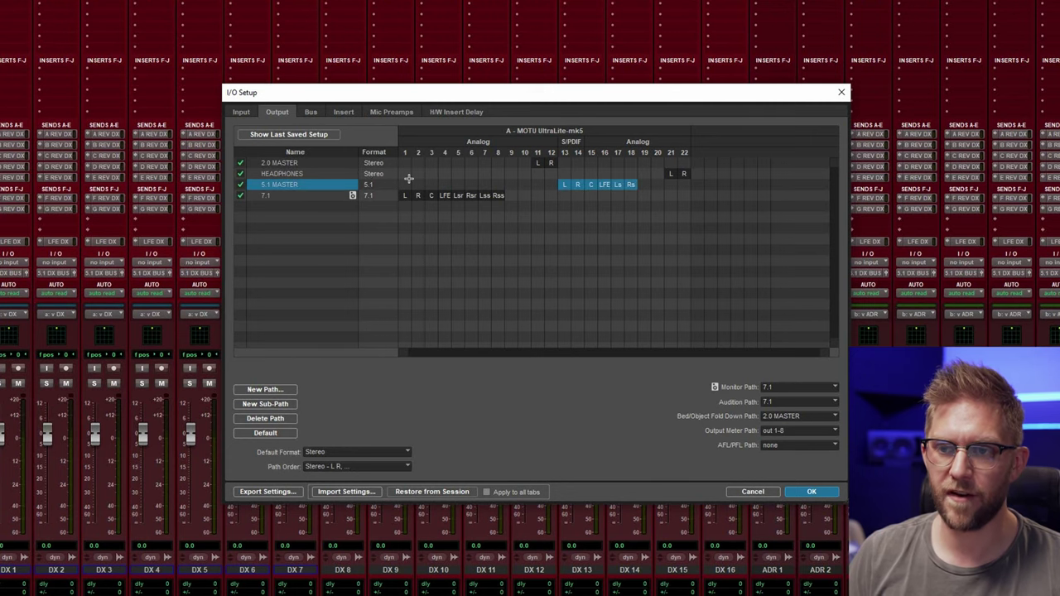
left_click(312, 113)
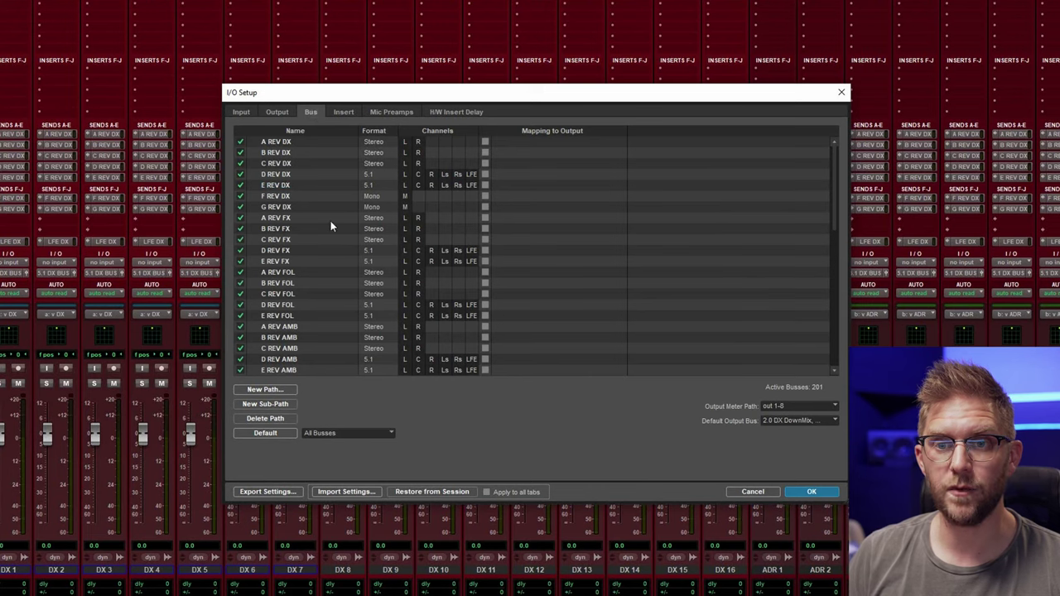
scroll(331, 206, "down", 15)
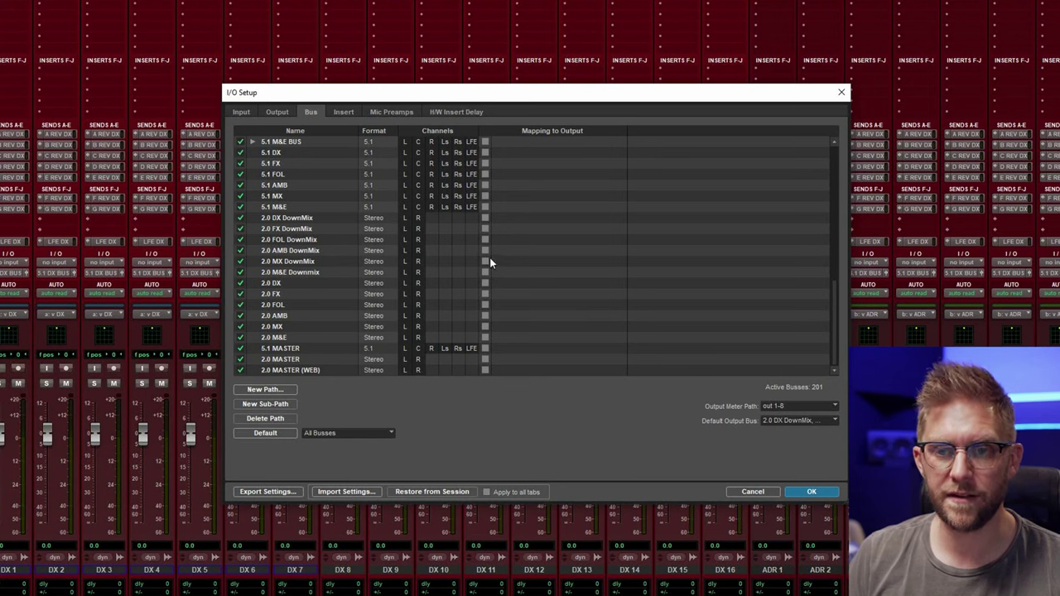
left_click(308, 348)
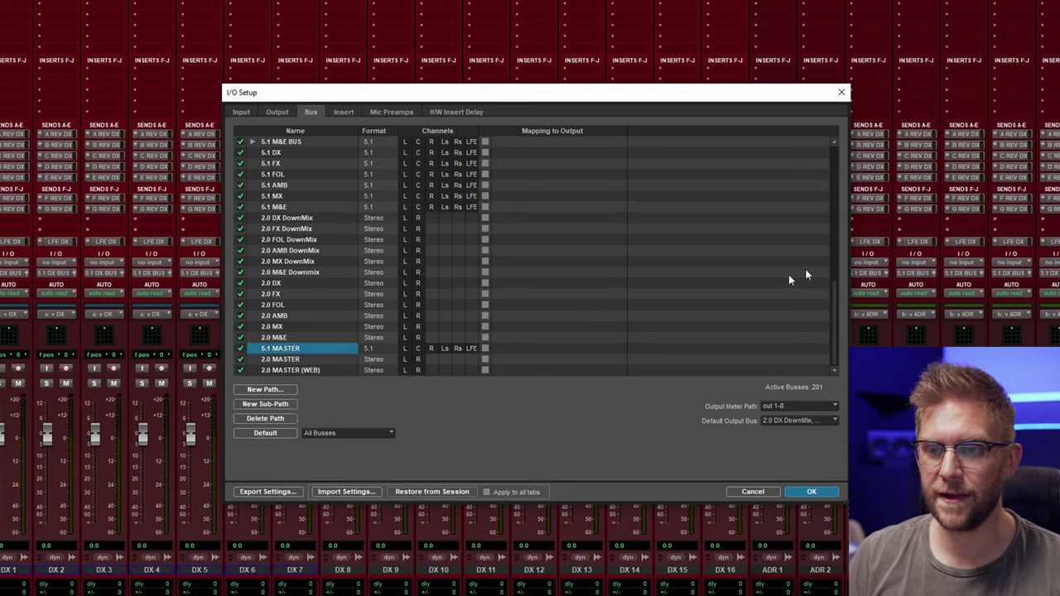
left_click(485, 348)
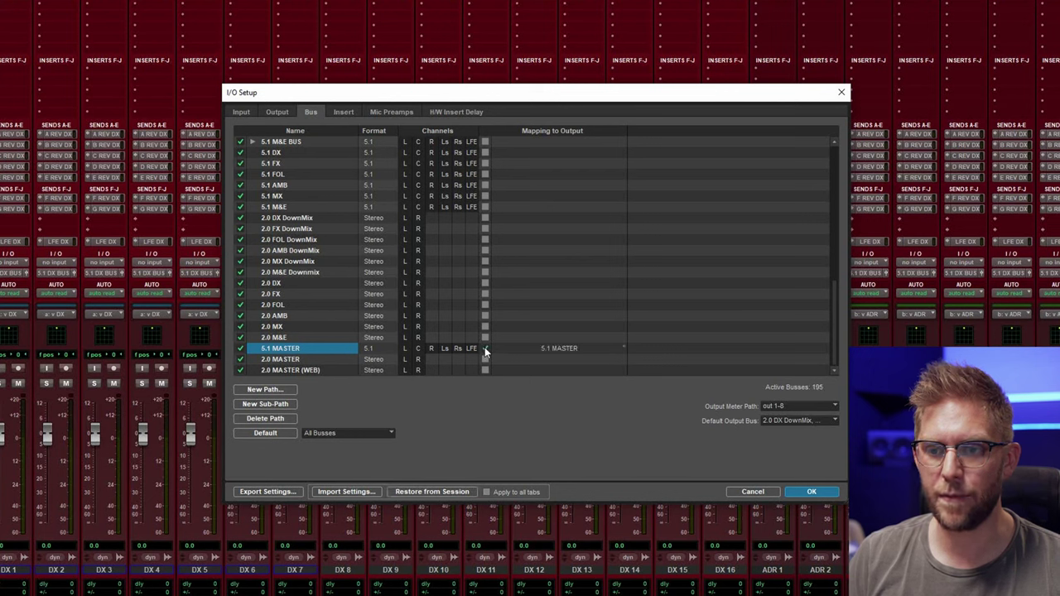
left_click(564, 348)
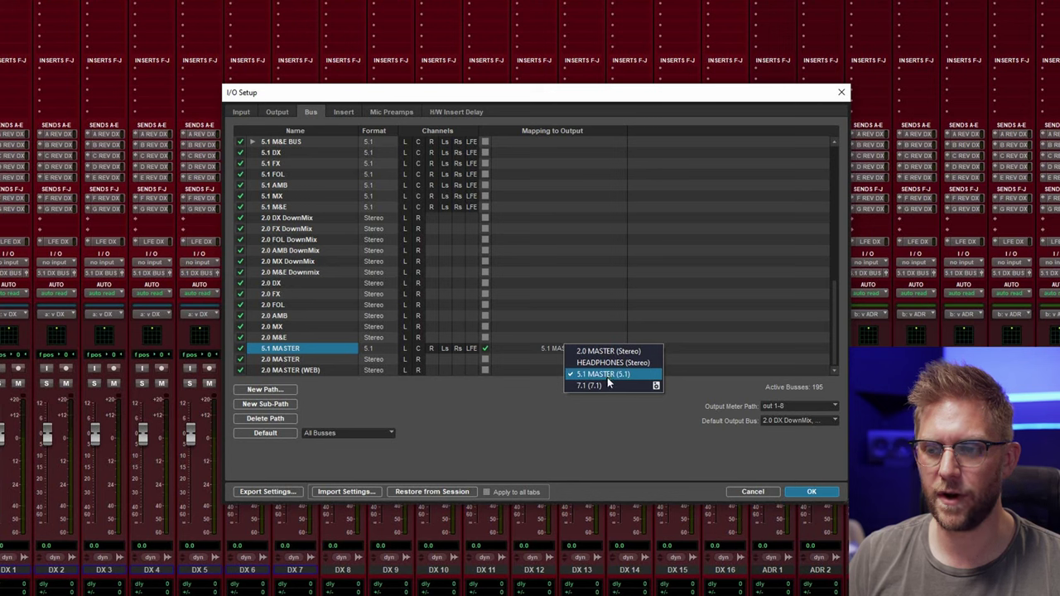
left_click(702, 384)
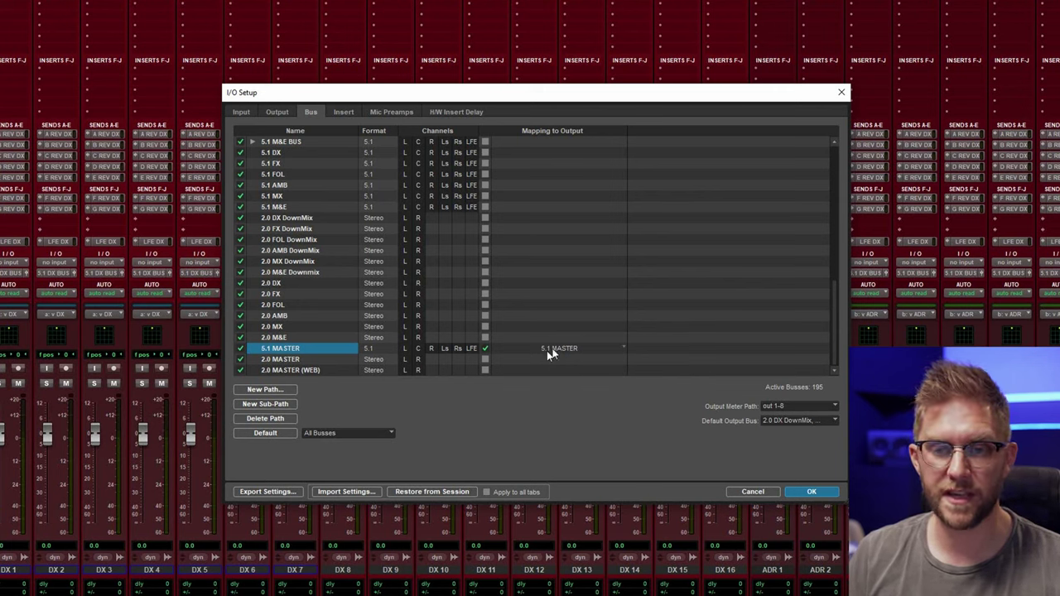
Step: Try mapping the 2.0 MASTER bus to the 5.1 MASTER output in place of the 5.1 MASTER bus, and restore the previous mapping
left_click(486, 360)
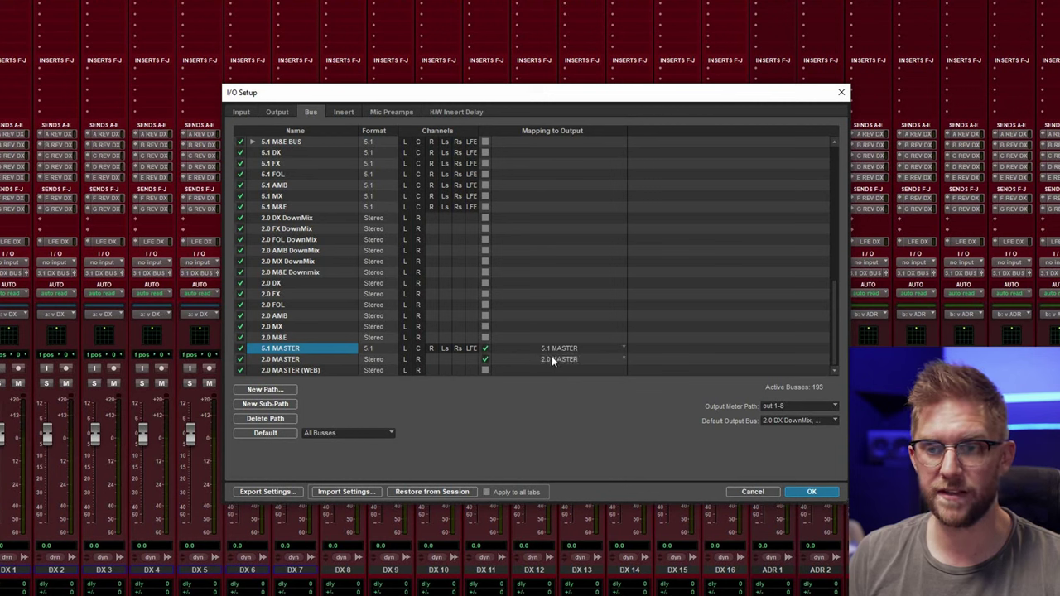
left_click(485, 349)
left_click(558, 359)
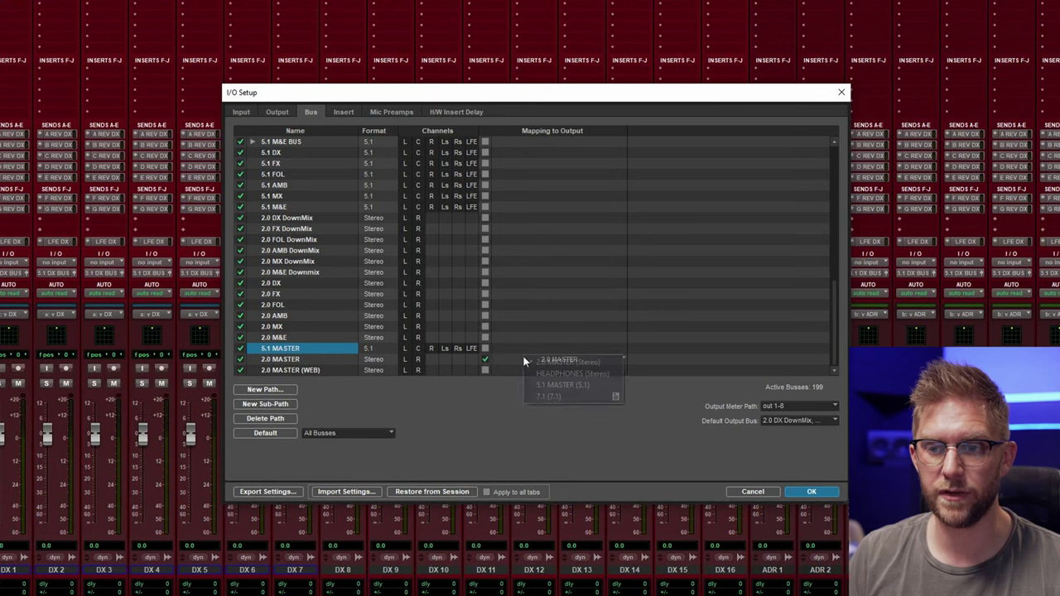
left_click(548, 385)
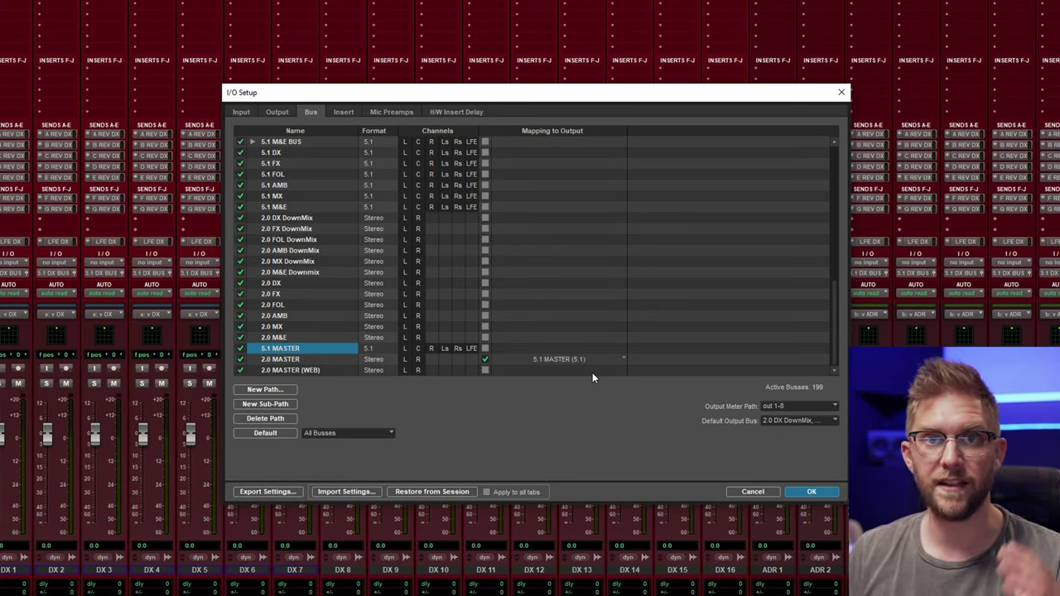
left_click(485, 359)
left_click(485, 348)
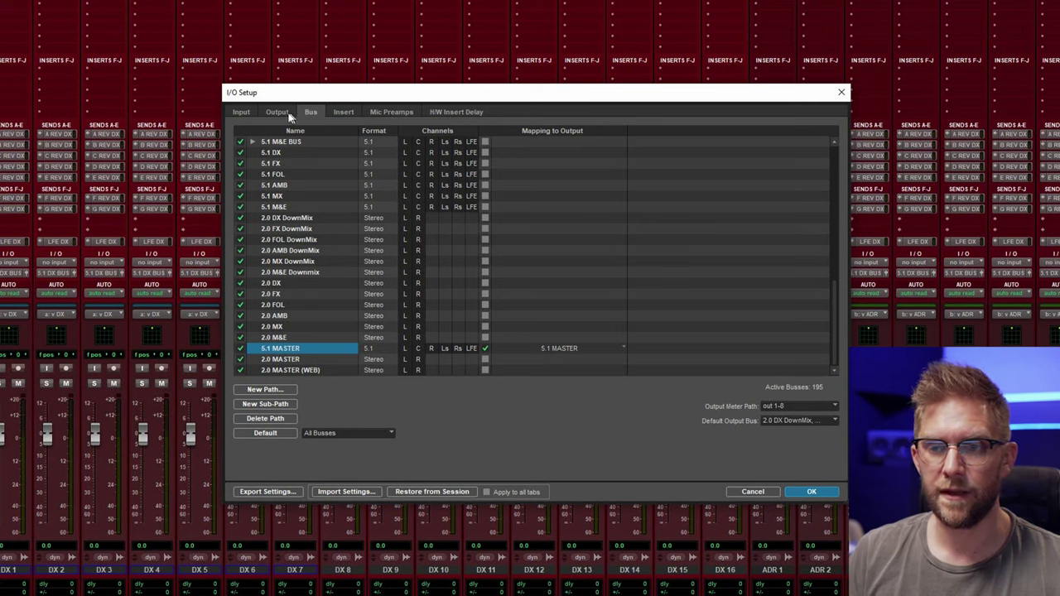
Step: Map the 5.1 MASTER bus to the 7.1 output path, check the monitor path choices, and apply the I/O Setup
left_click(575, 349)
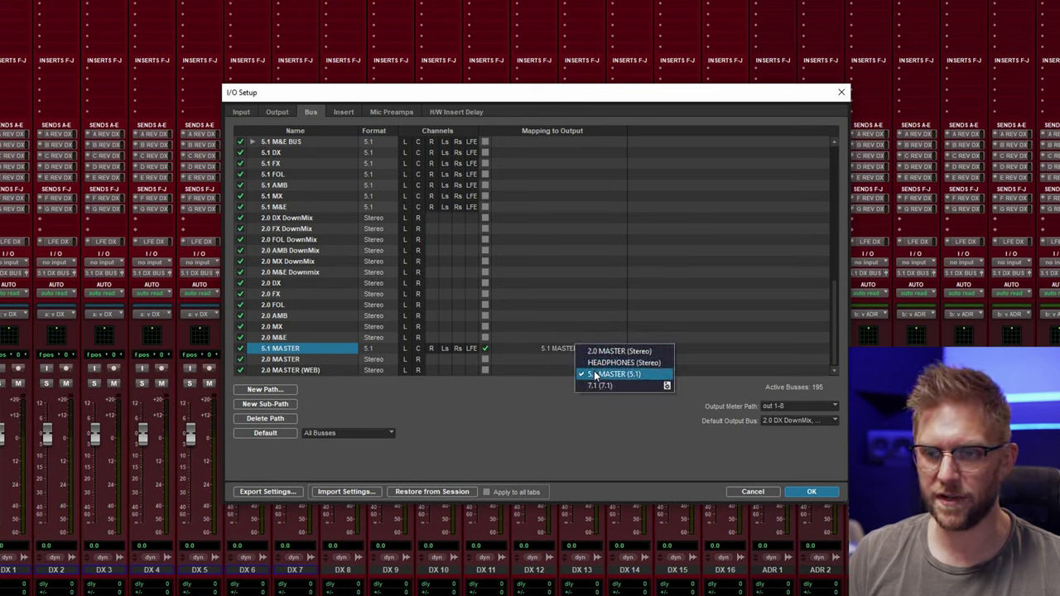
left_click(598, 386)
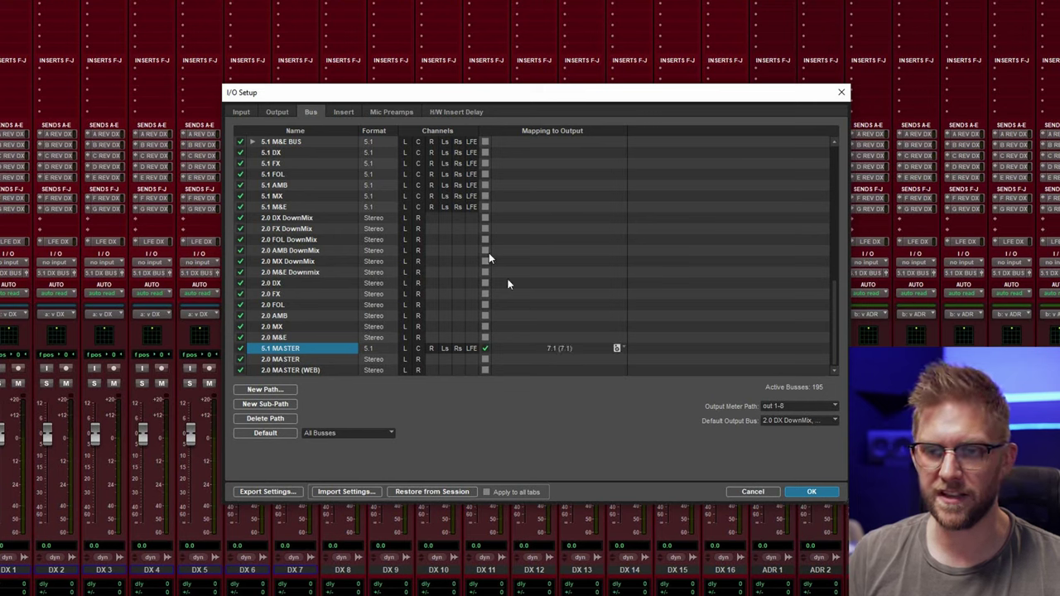
left_click(279, 113)
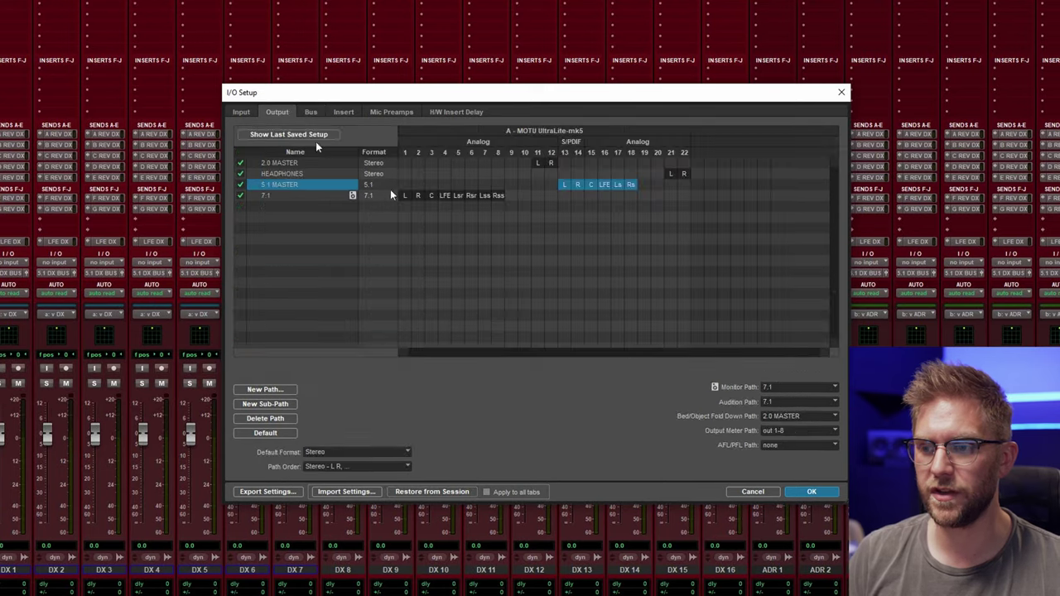
left_click(798, 389)
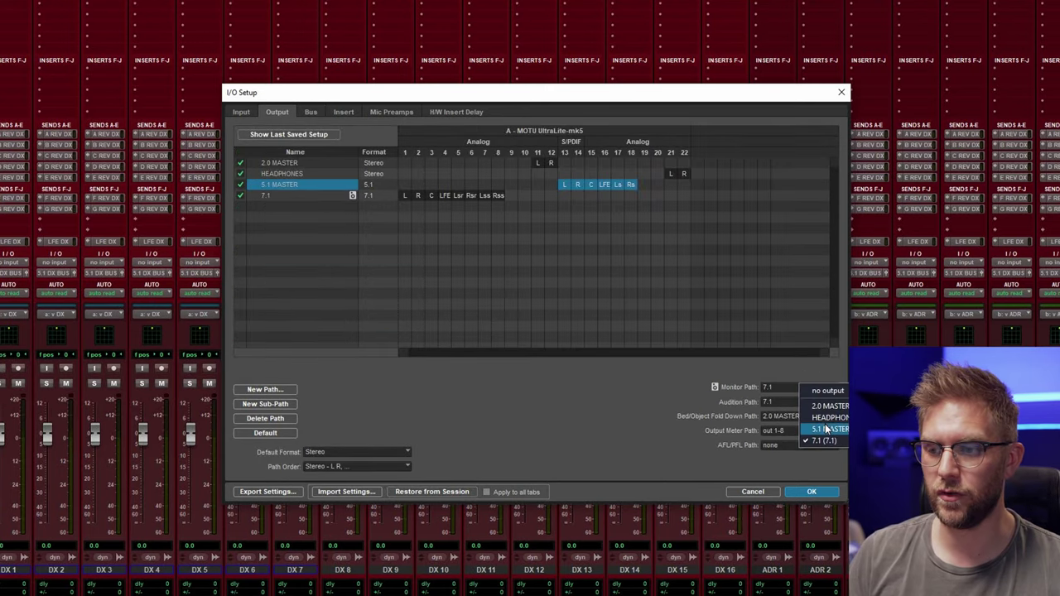
left_click(734, 403)
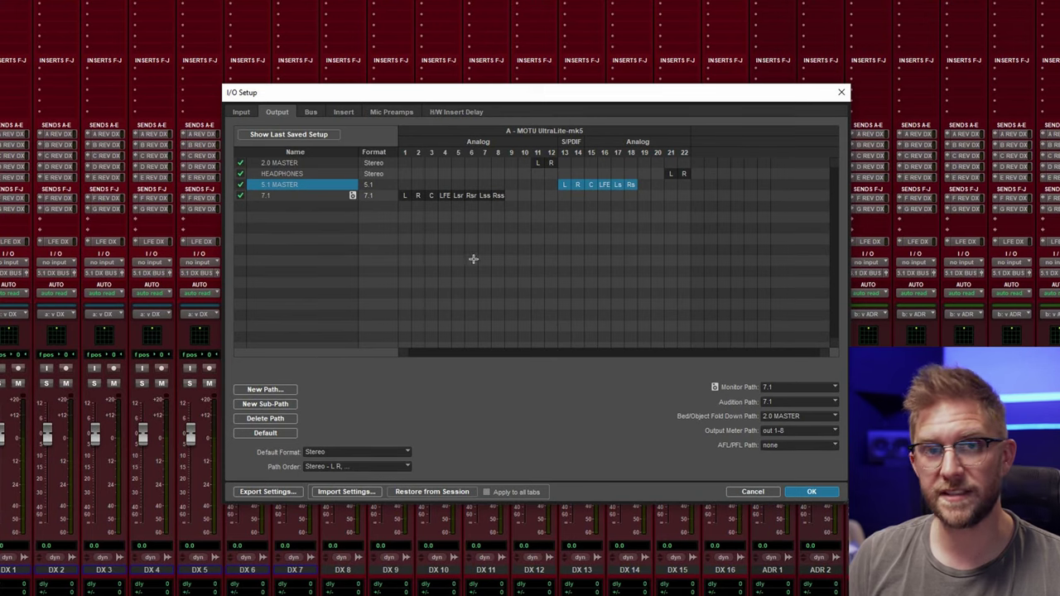
left_click(810, 491)
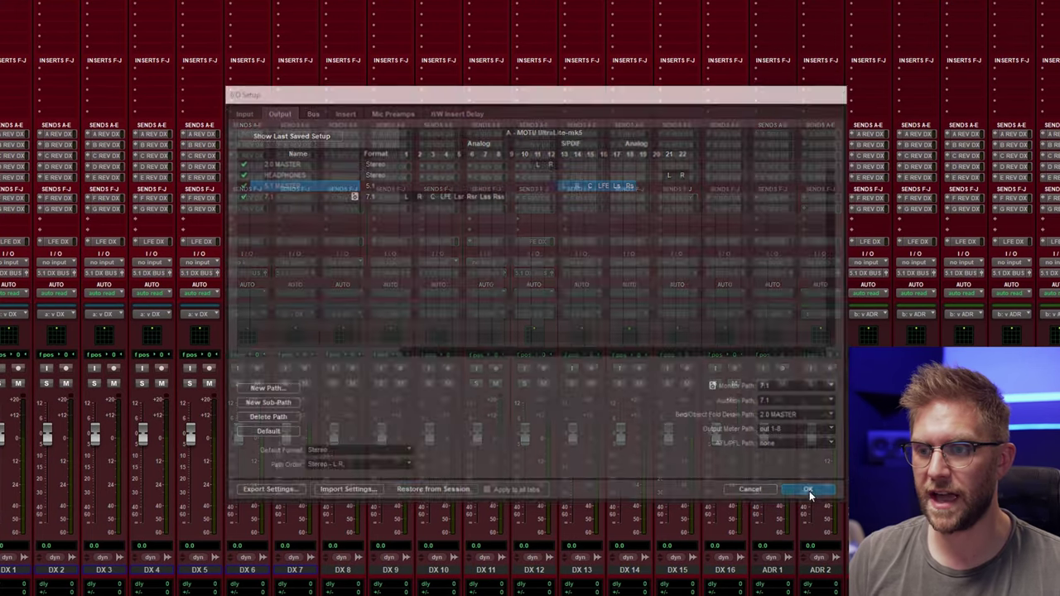
Step: Start a mix bounce from the master tracks and set its mix source to the 5.1 DX bus
left_click_drag(273, 587, 990, 587)
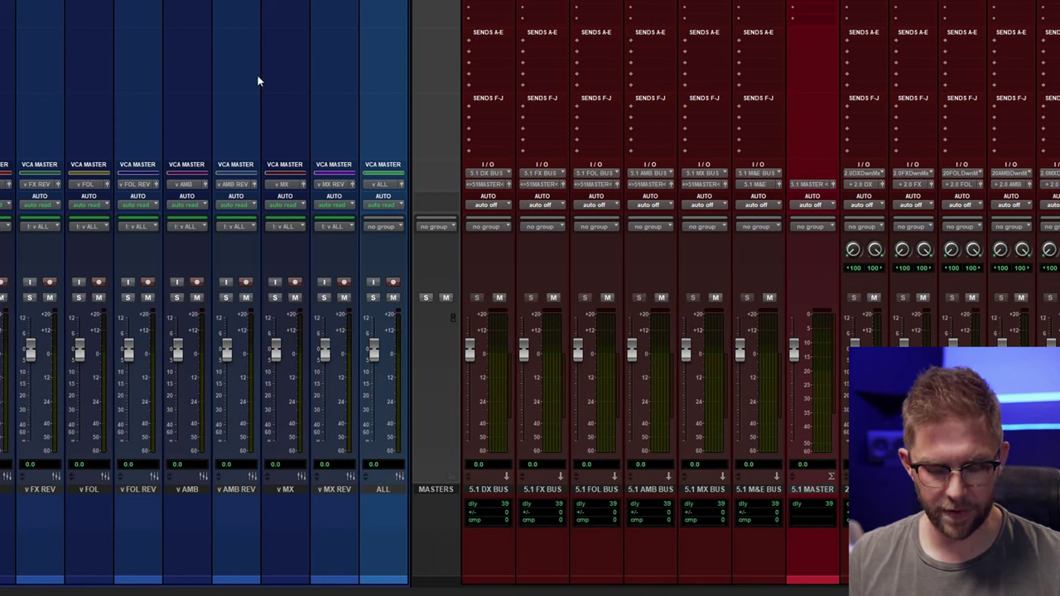
key("ctrl+alt+b")
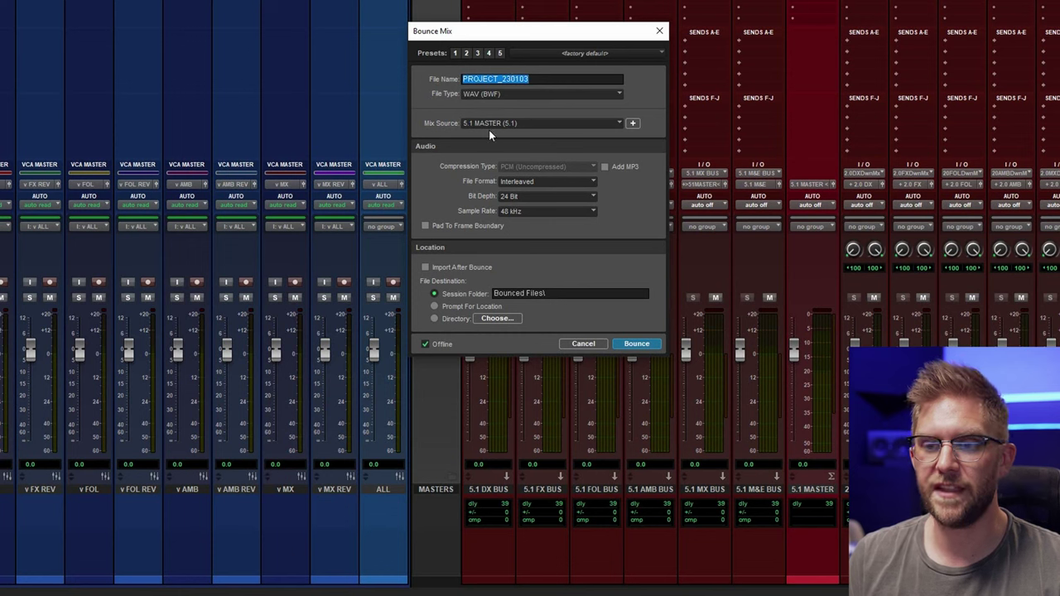
left_click(537, 121)
mouse_move(563, 126)
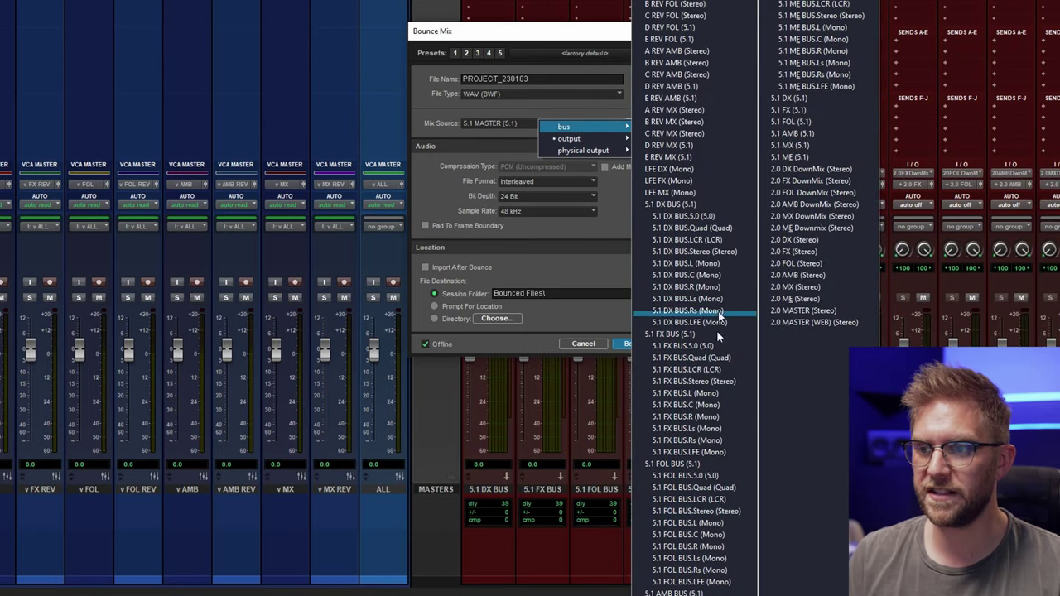
left_click(797, 100)
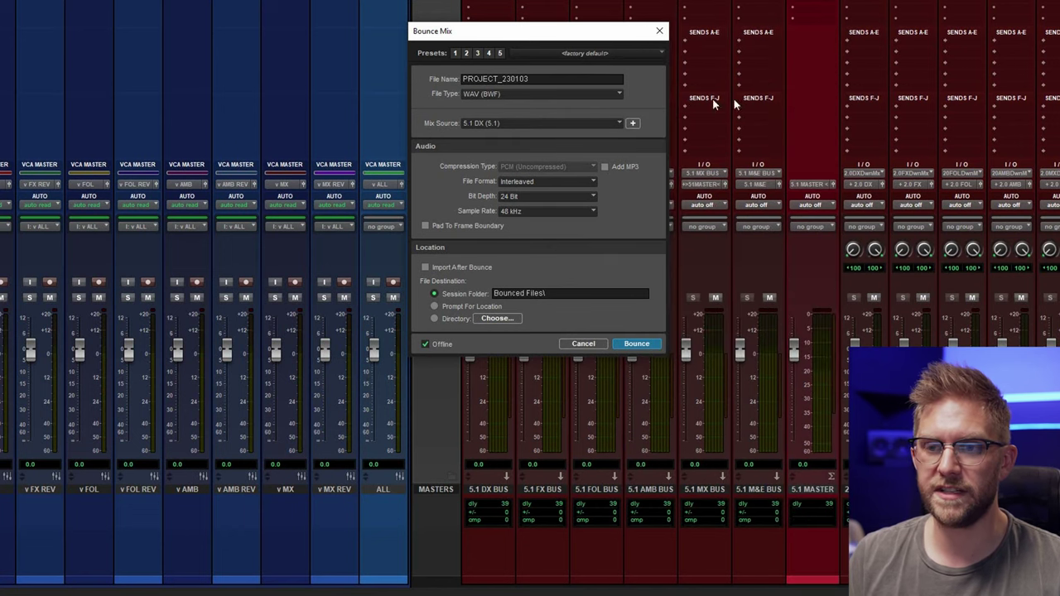
Step: Add the 5.1 FX, FOL, AMB, MX and M&E buses plus the 5.1 MASTER output as further mix sources
left_click(631, 125)
left_click(632, 124)
left_click(632, 125)
left_click(632, 125)
left_click(632, 124)
left_click(632, 124)
left_click(492, 214)
mouse_move(571, 228)
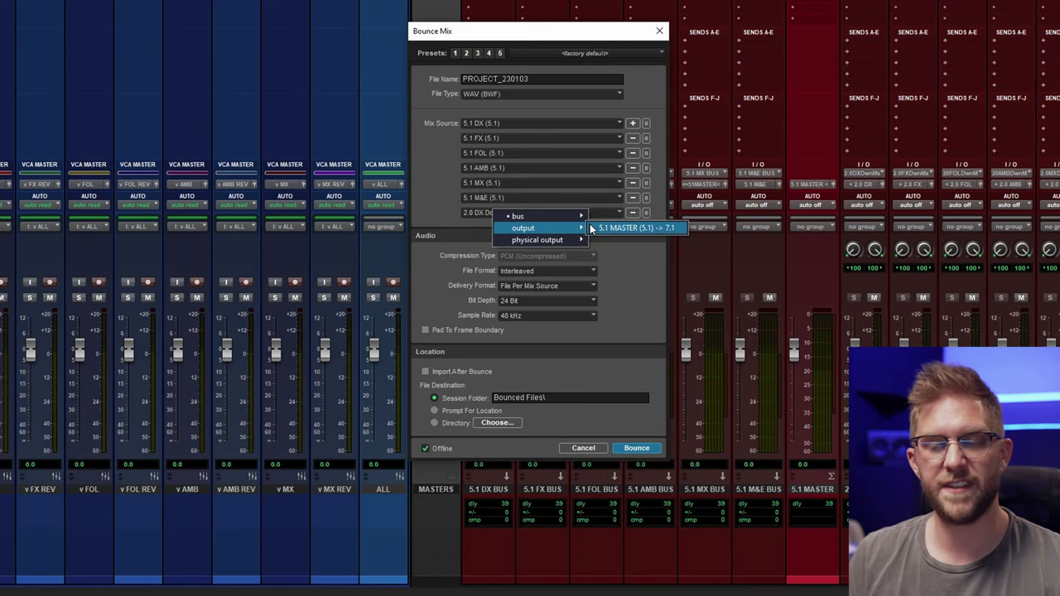
left_click(606, 226)
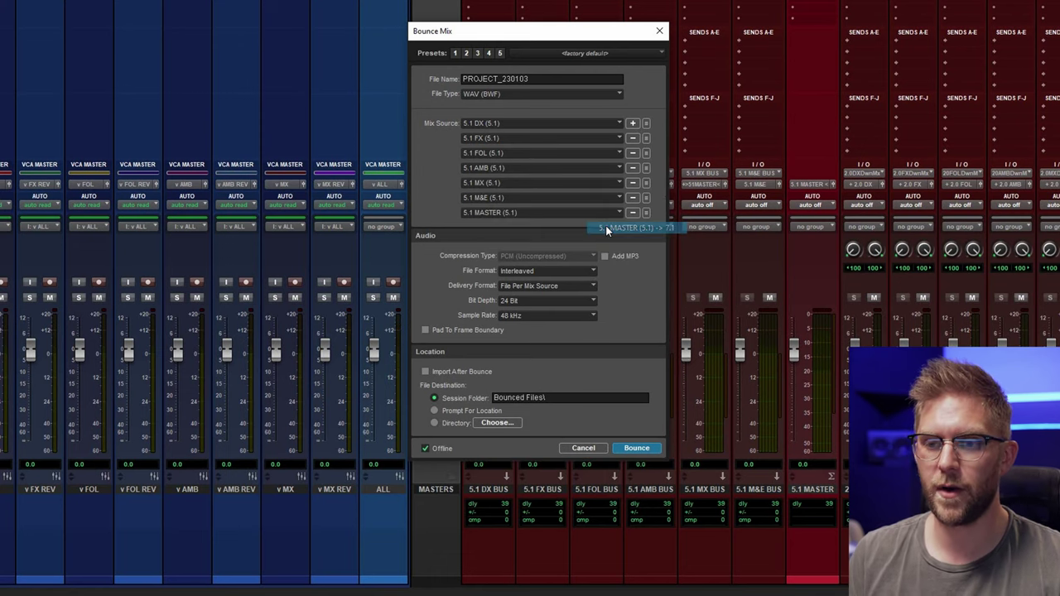
Step: Add the stereo stem buses 2.0 DX, FX, FOL, AMB, MX and M&E to the bounce's mix sources
left_click(631, 124)
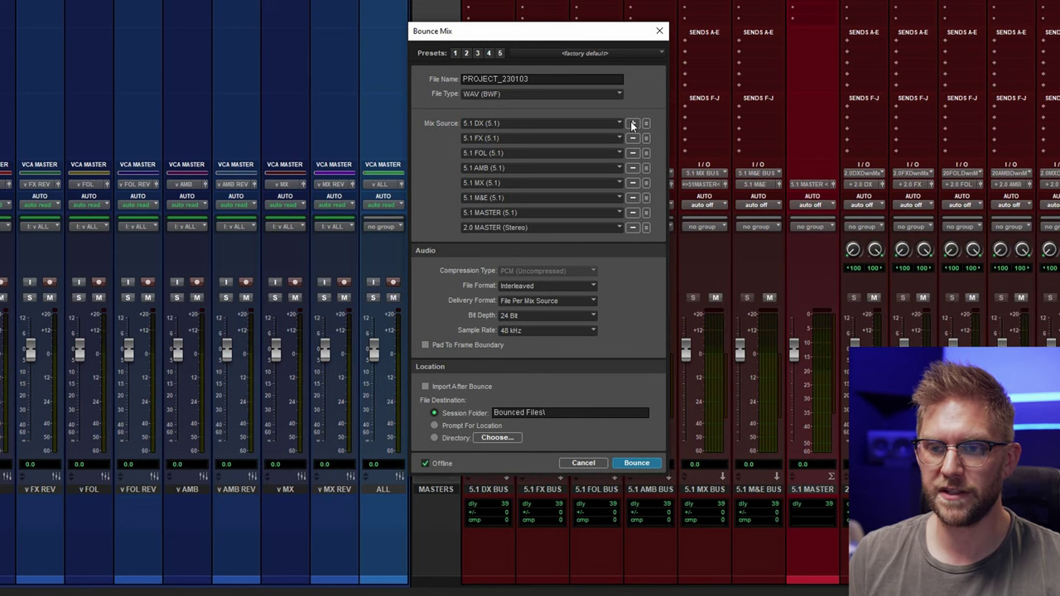
left_click(528, 228)
mouse_move(579, 231)
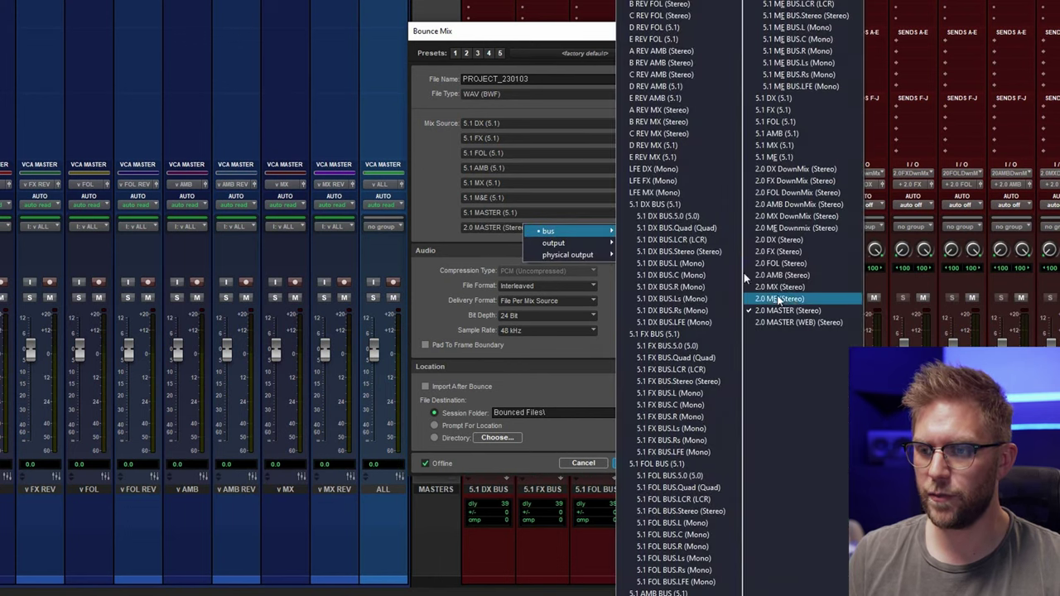
left_click(783, 240)
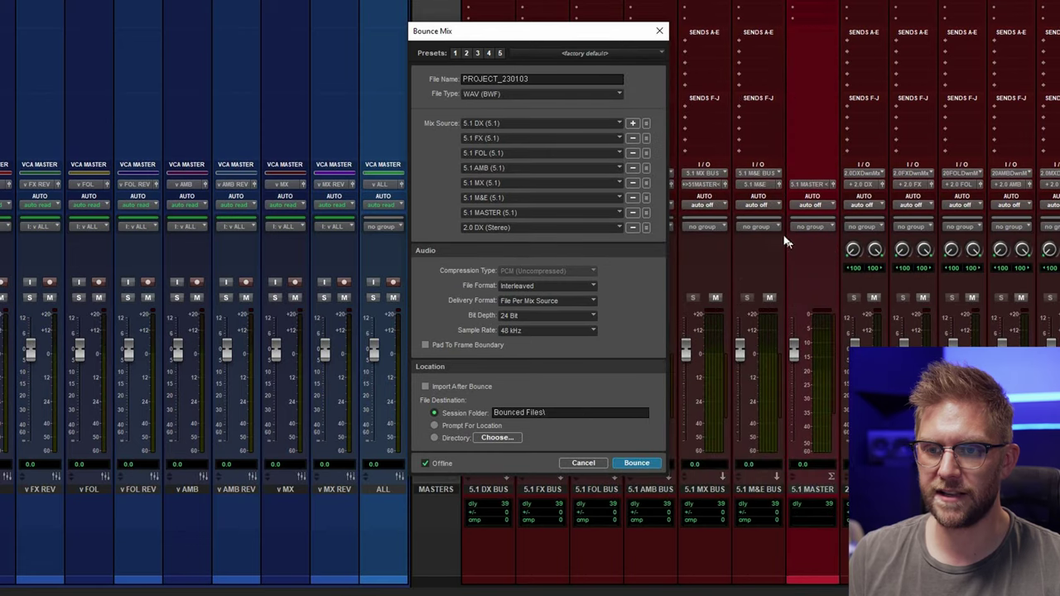
left_click(632, 124)
left_click(631, 123)
left_click(631, 123)
left_click(631, 123)
left_click(632, 124)
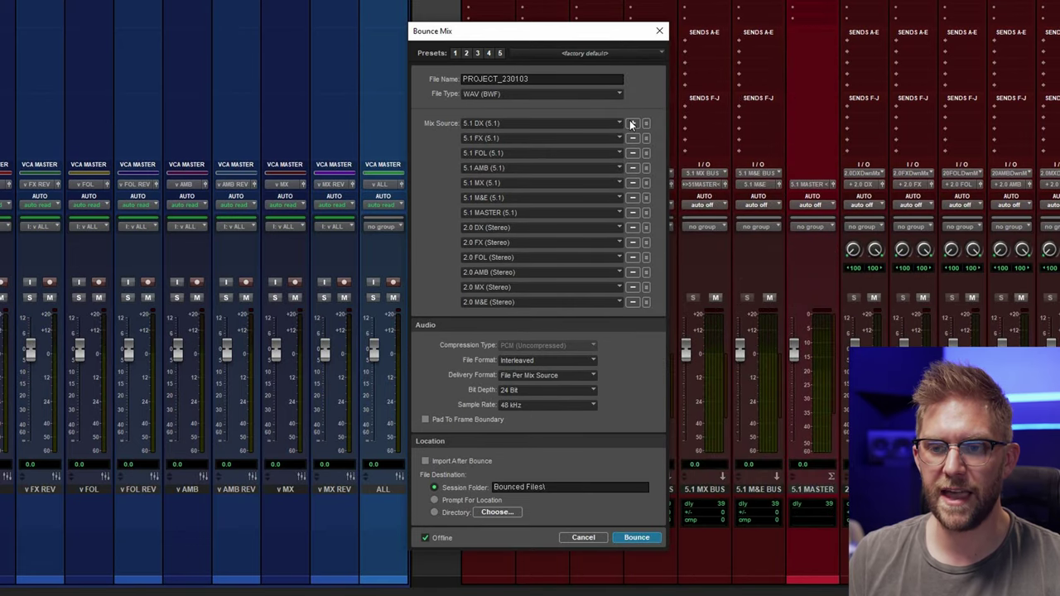
Step: Add the 2.0 MASTER and 2.0 MASTER (WEB) buses as the last two mix sources
left_click(632, 124)
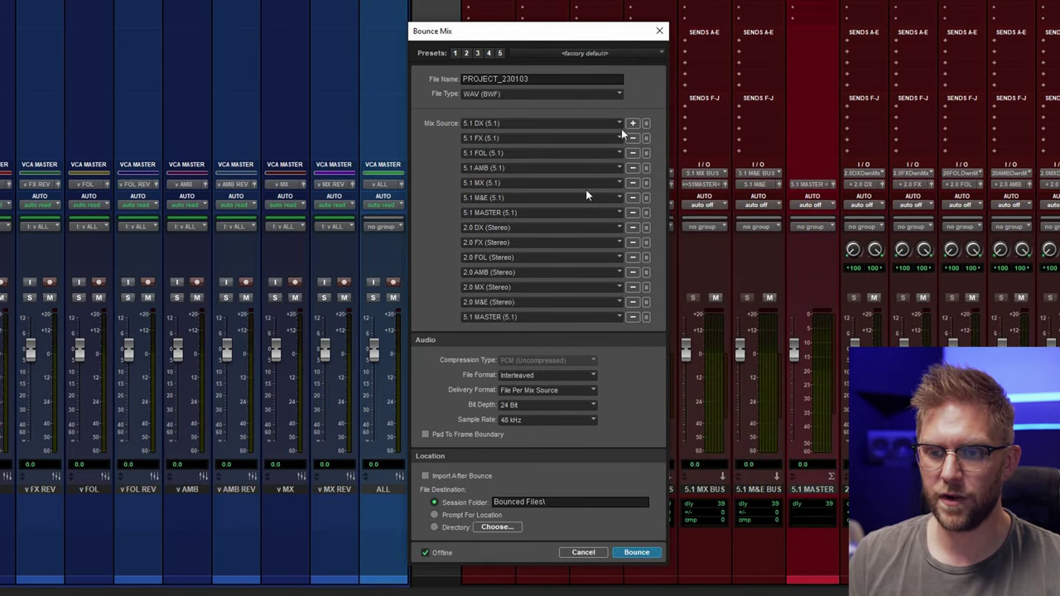
left_click(522, 317)
mouse_move(542, 323)
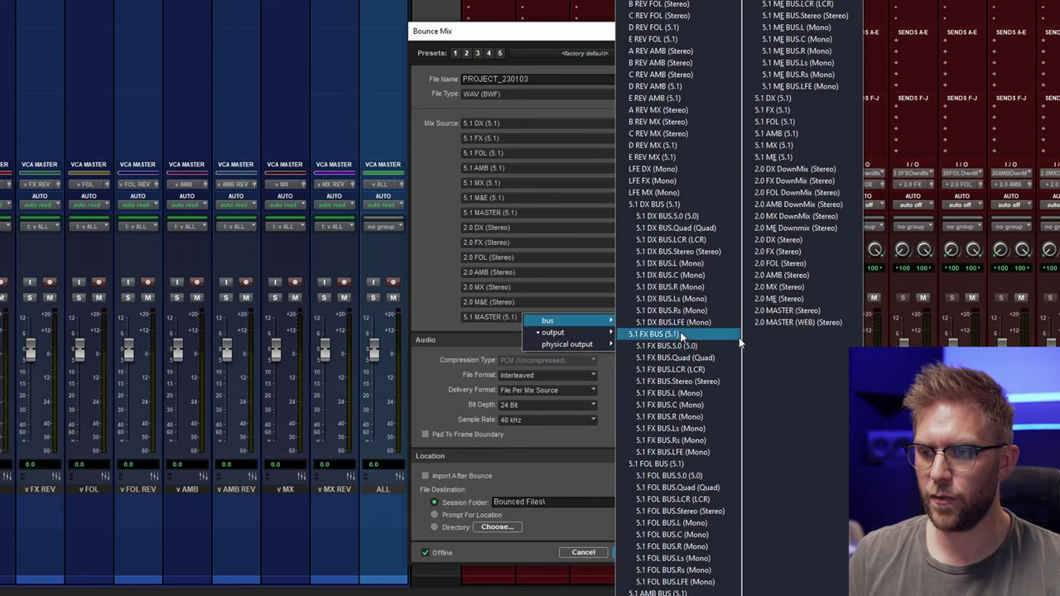
left_click(804, 312)
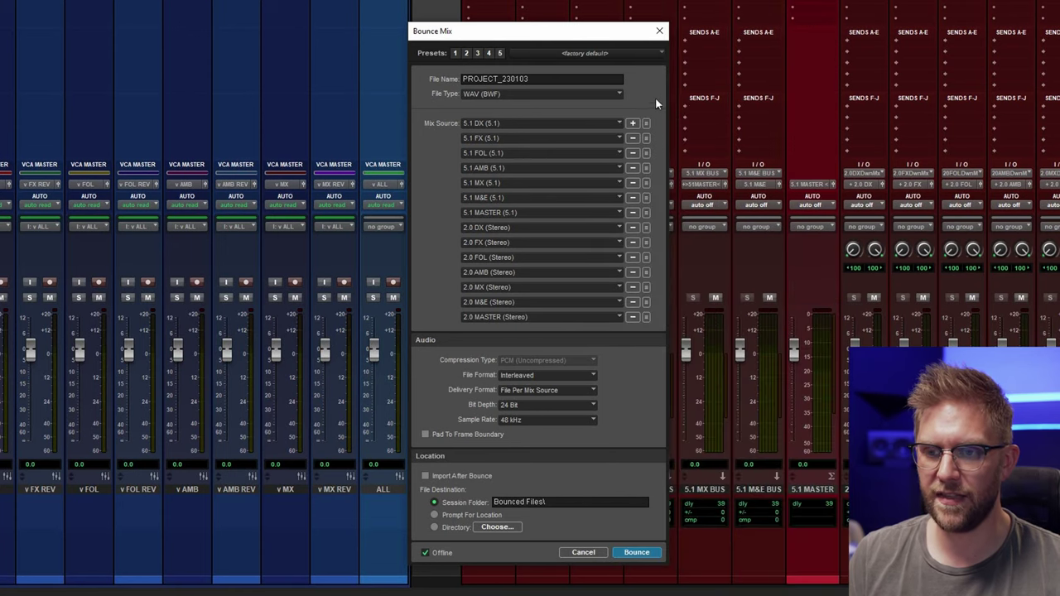
left_click(632, 123)
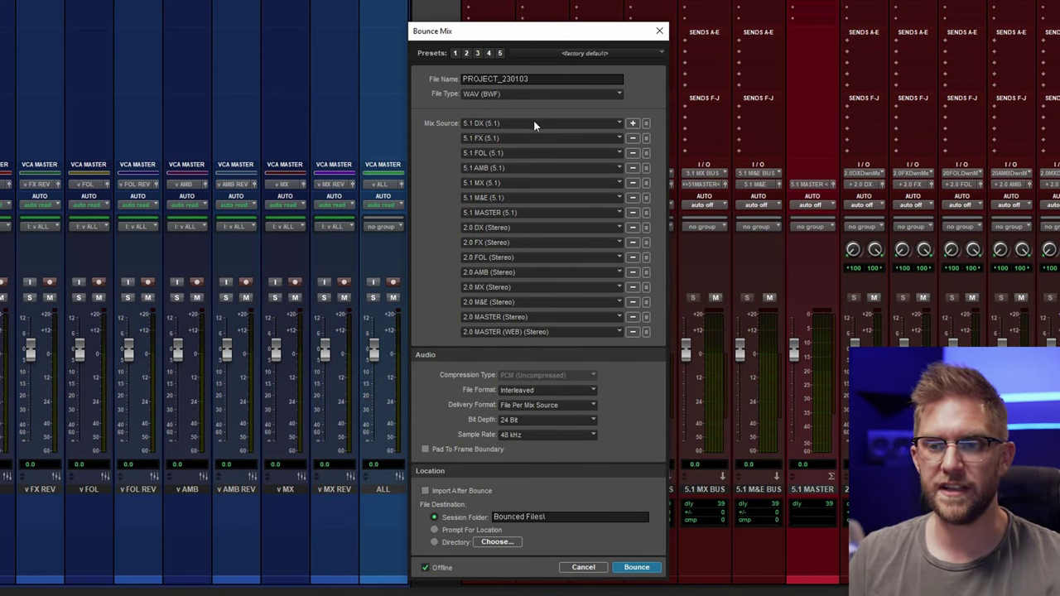
Step: Review the bounce's file format and delivery format options, keeping Interleaved and File Per Mix Source
left_click(532, 390)
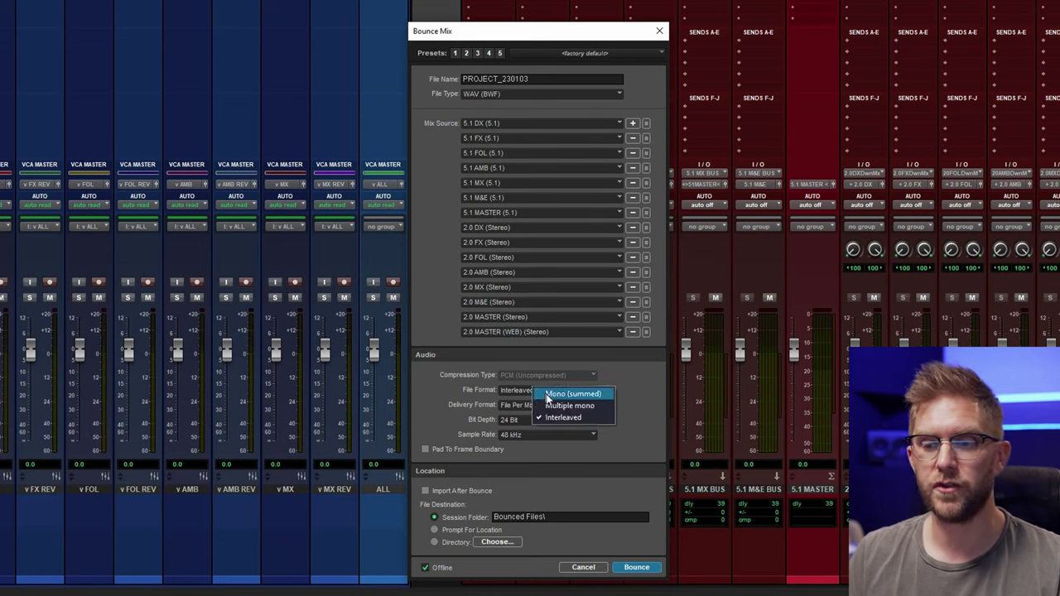
left_click(630, 406)
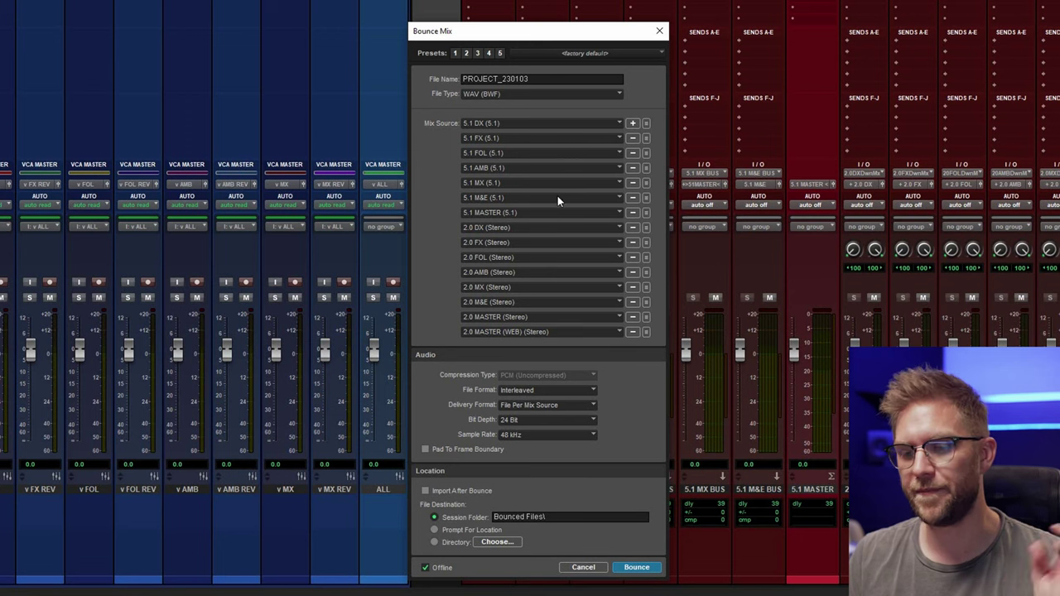
left_click(522, 406)
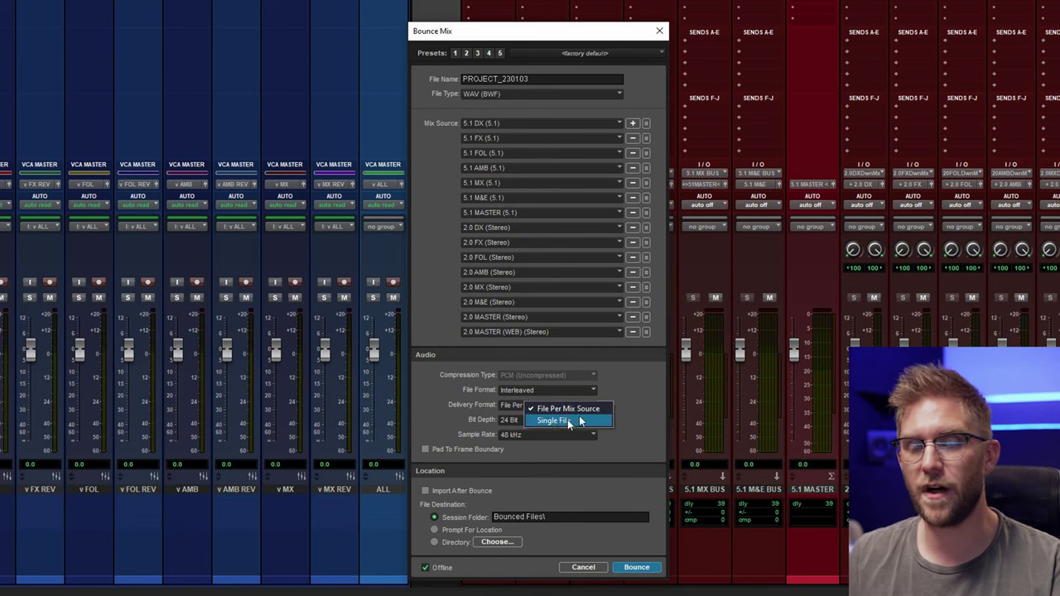
left_click(650, 395)
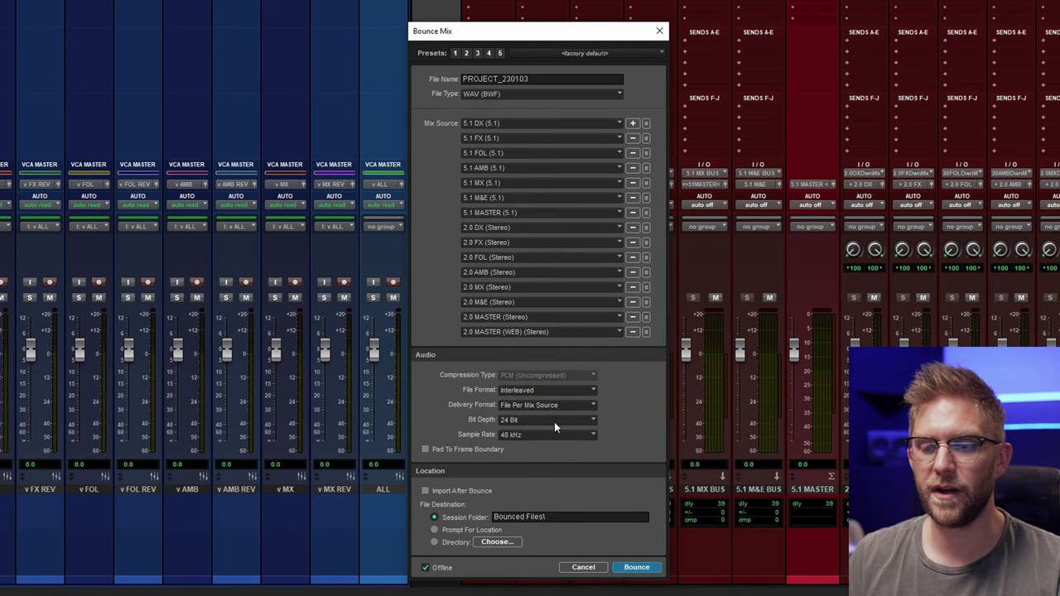